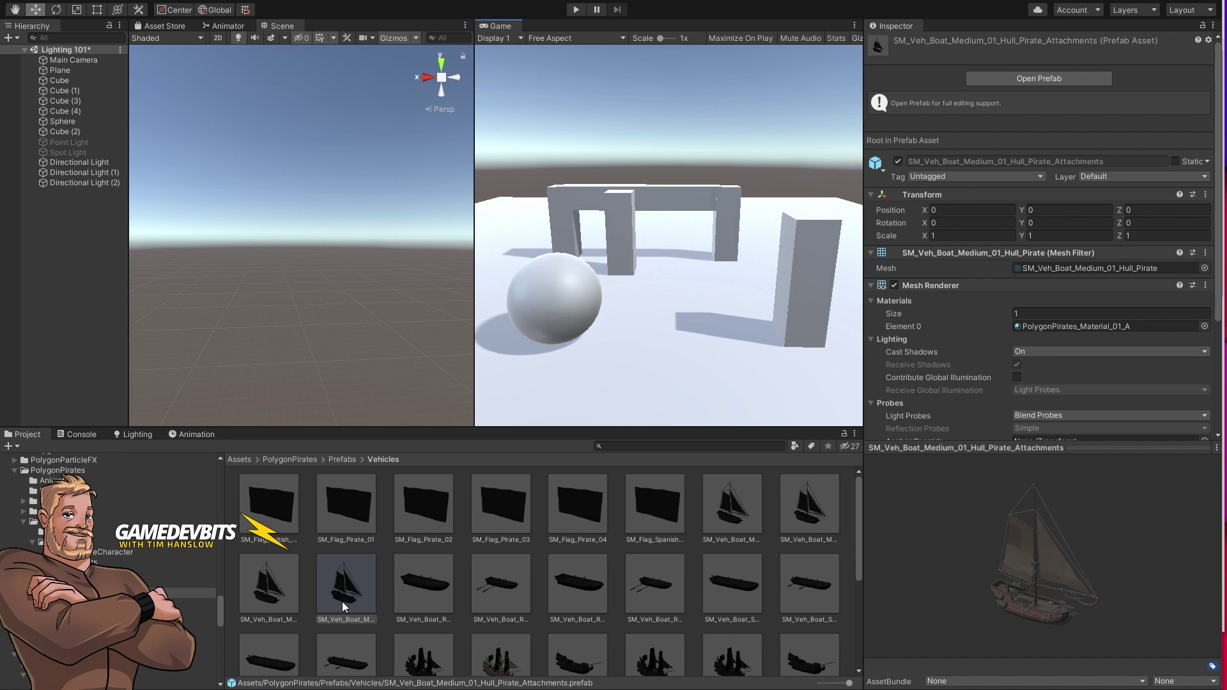
- Place the SM_Veh_Boat_Medium_01_Hull_Pirate_Attachments pirate boat prefab into the scene
left_click_drag(294, 315, 293, 315)
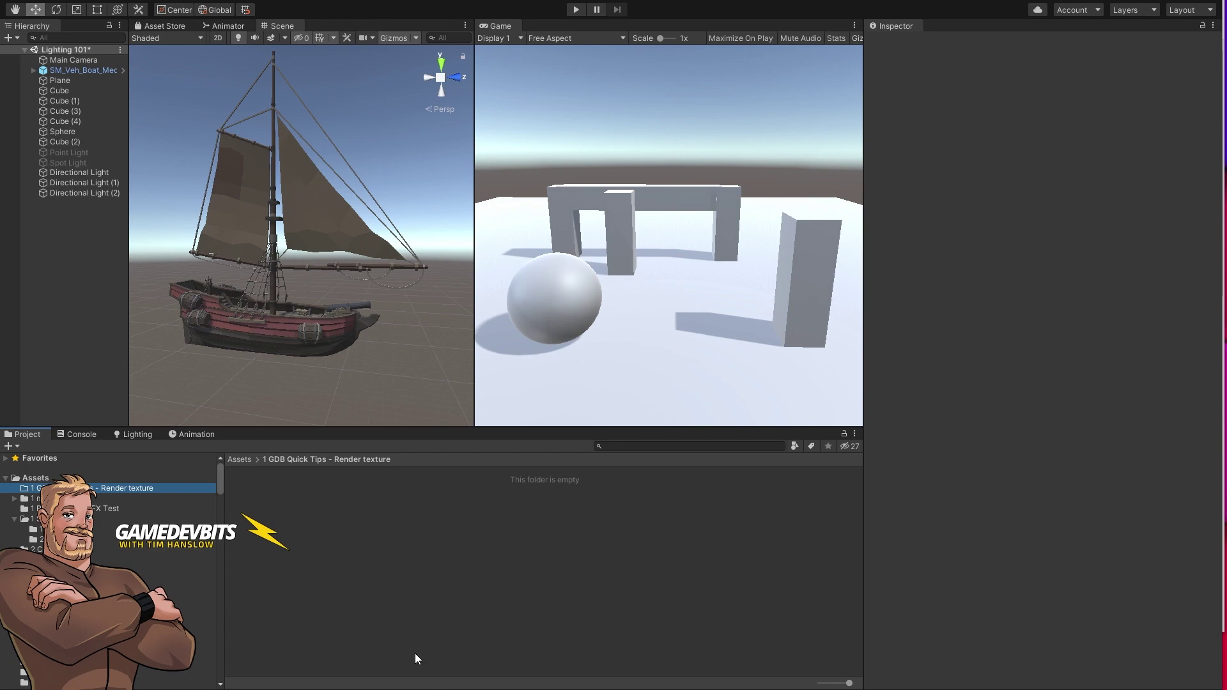
- Create a new Render Texture asset in the quick-tips folder and name it PirateShip
right_click(283, 489)
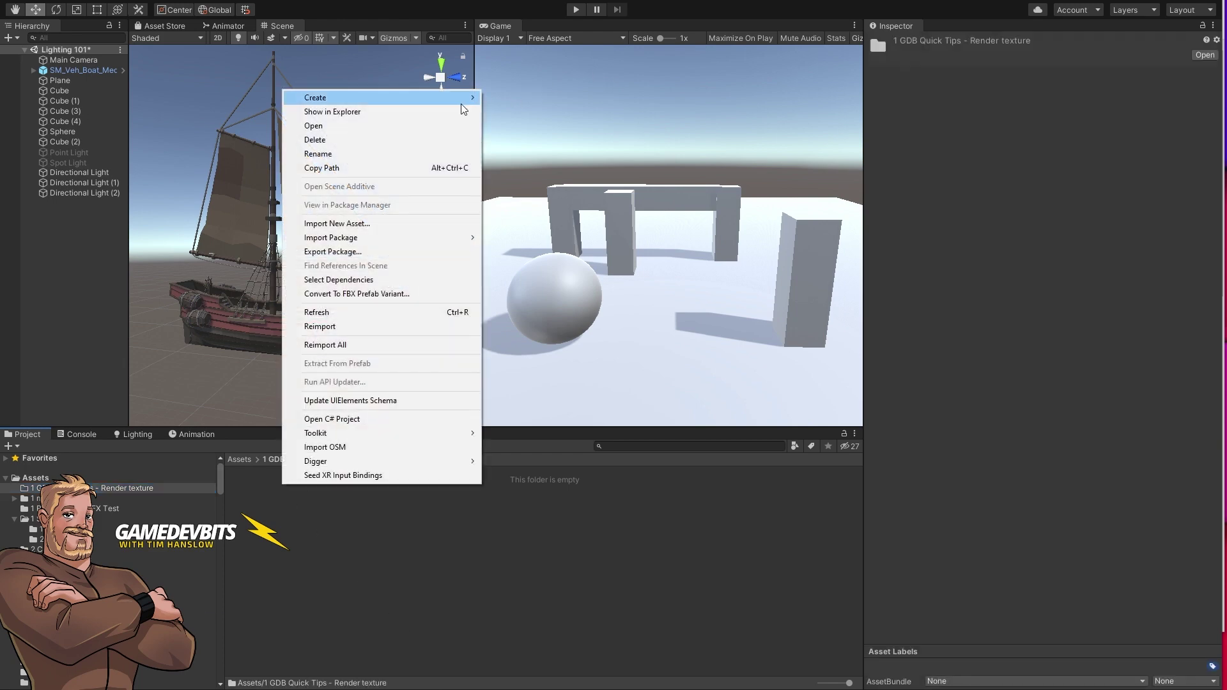
mouse_move(460, 103)
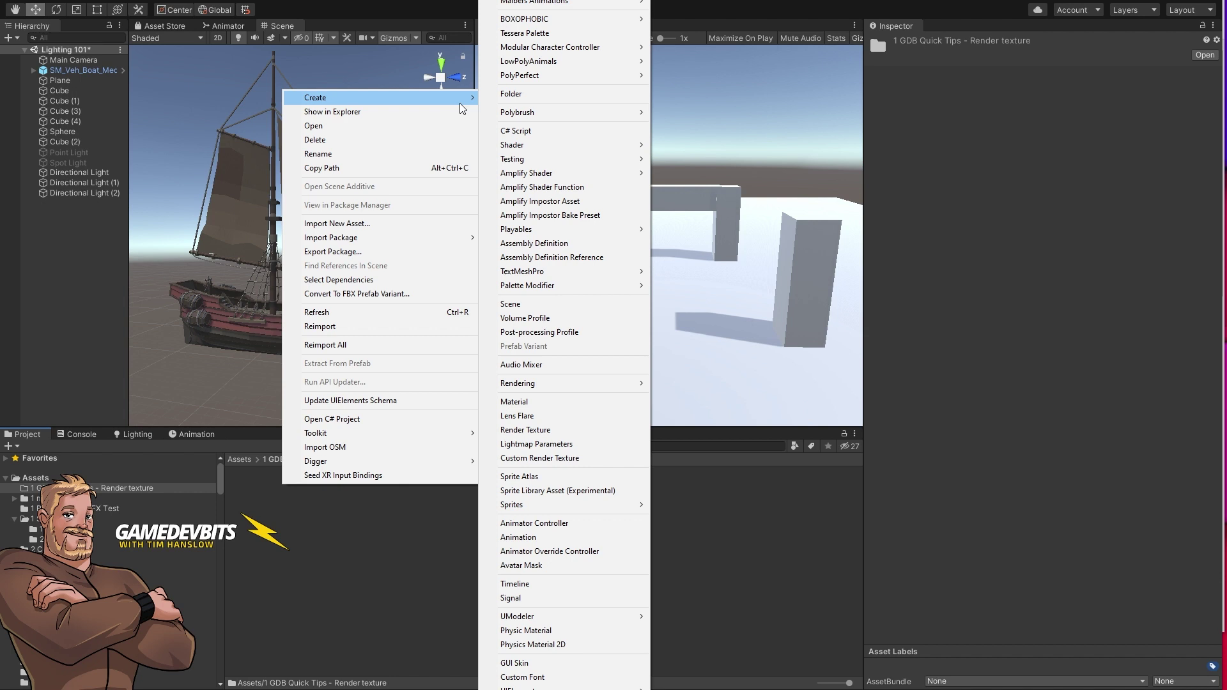
left_click(555, 429)
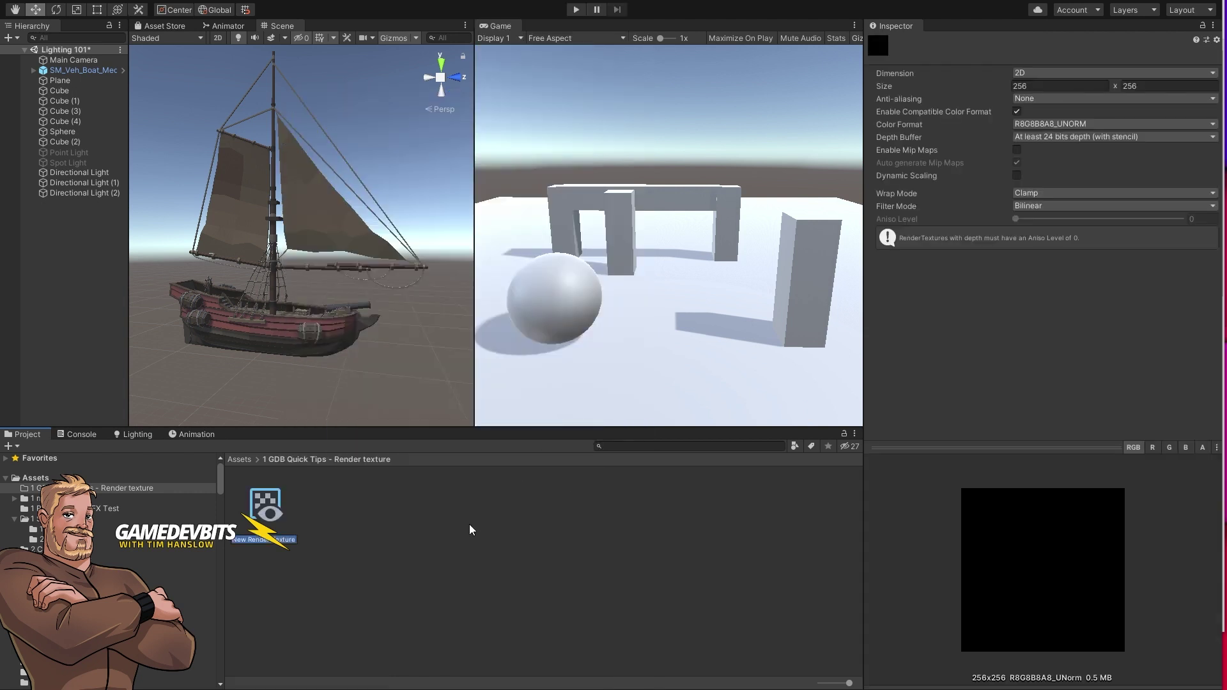
type("PirateShip")
key("Return")
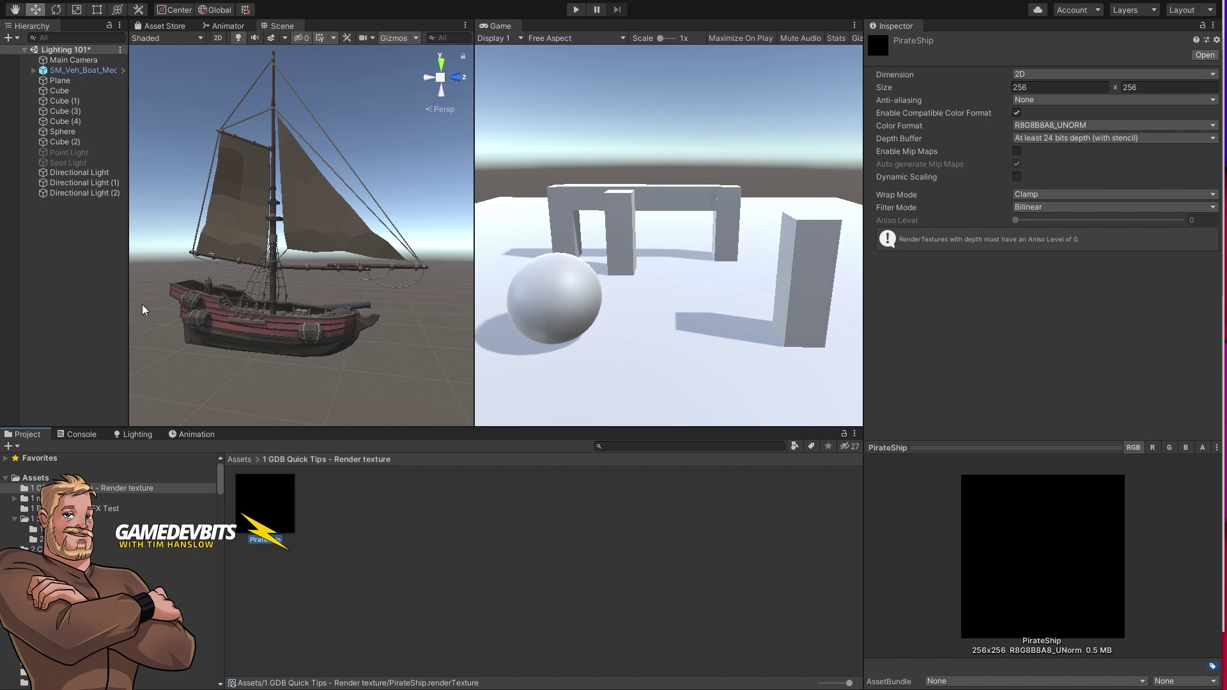
- Add a new layer named UICamera as User Layer 18
left_click(263, 309)
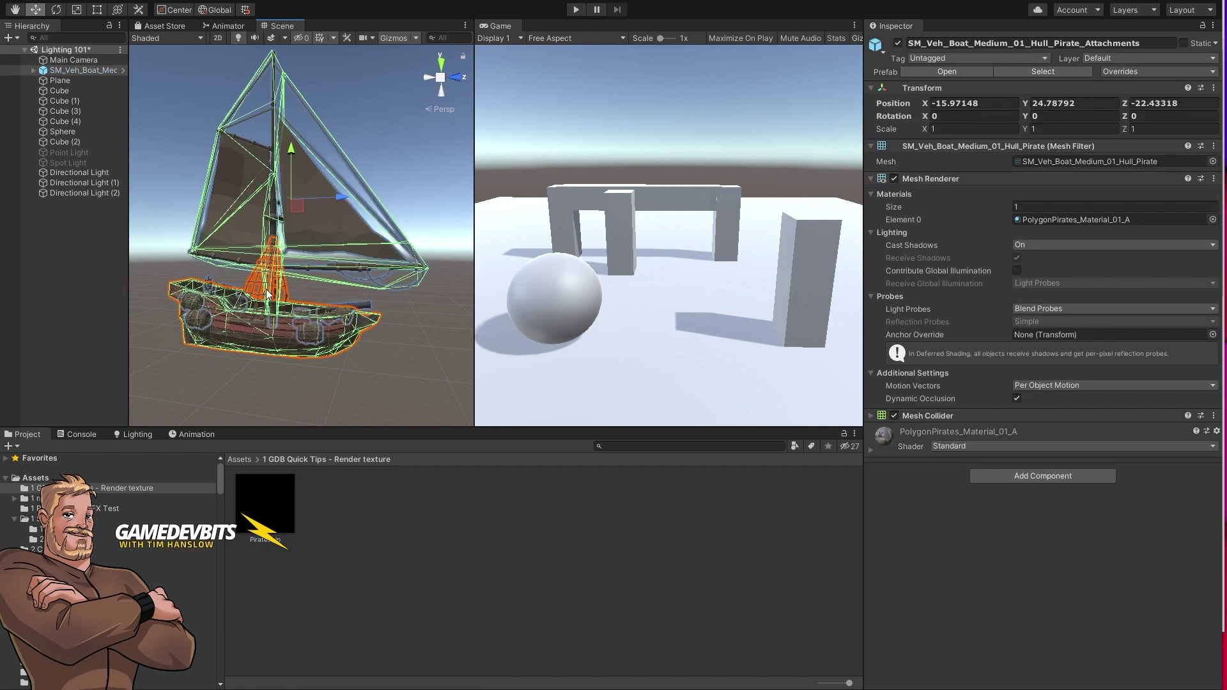
left_click(1122, 59)
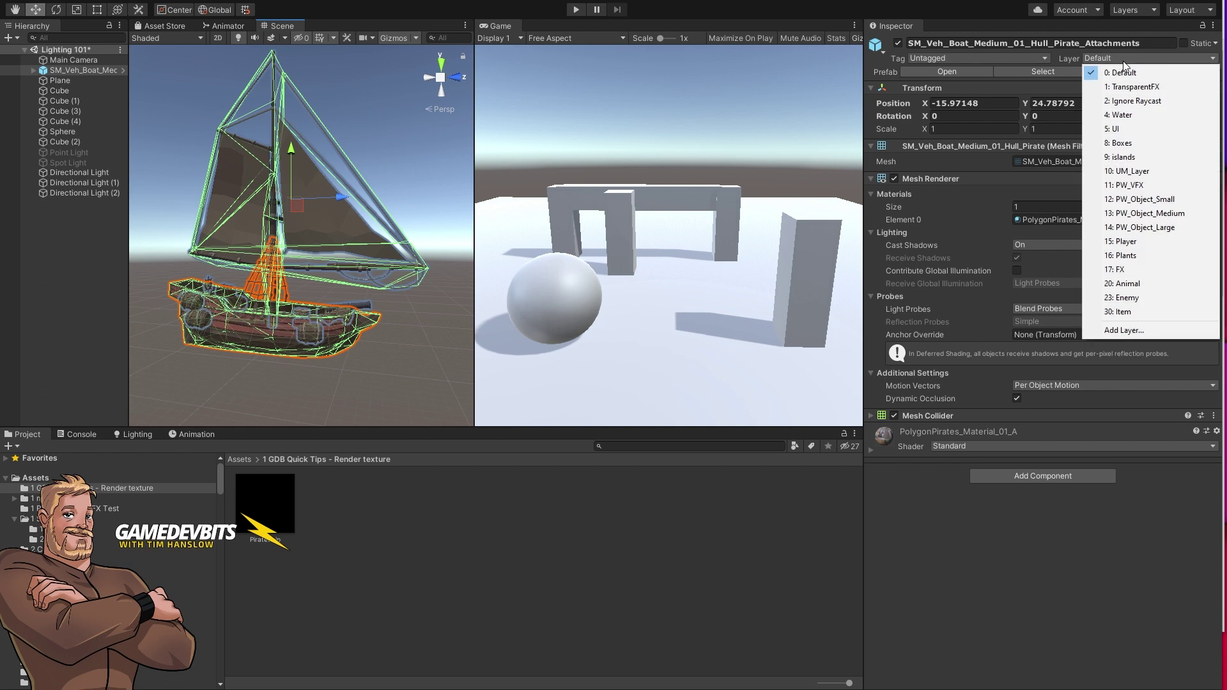
left_click(1122, 330)
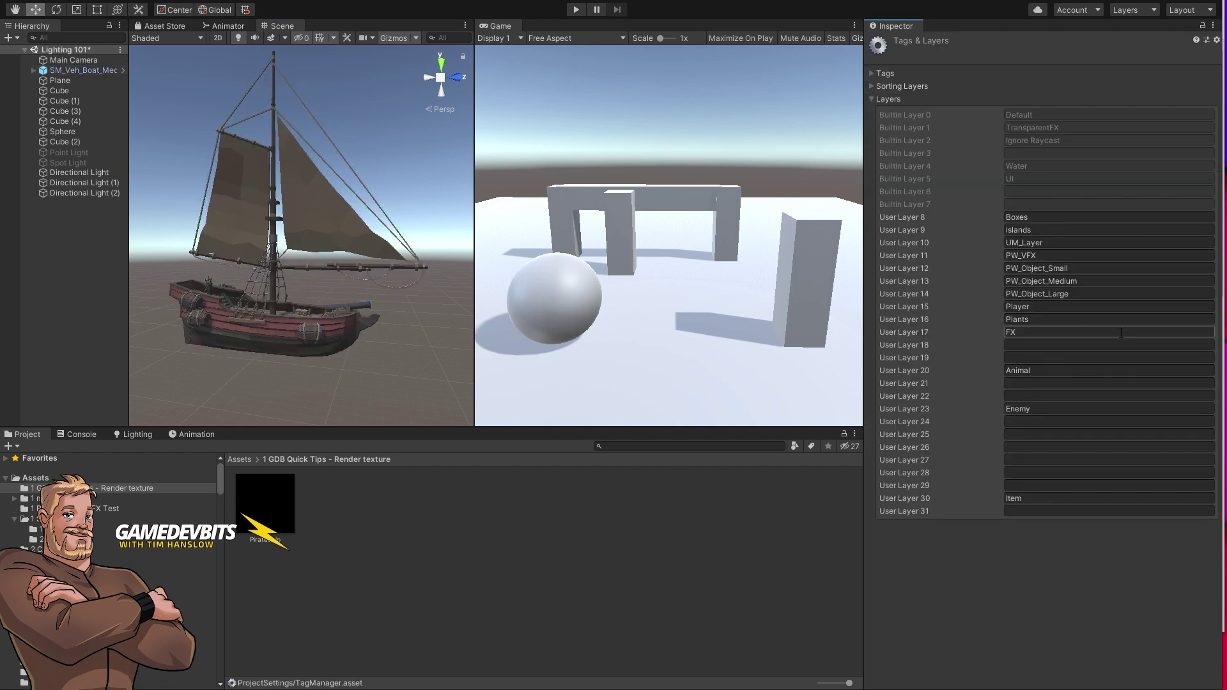
left_click(1105, 345)
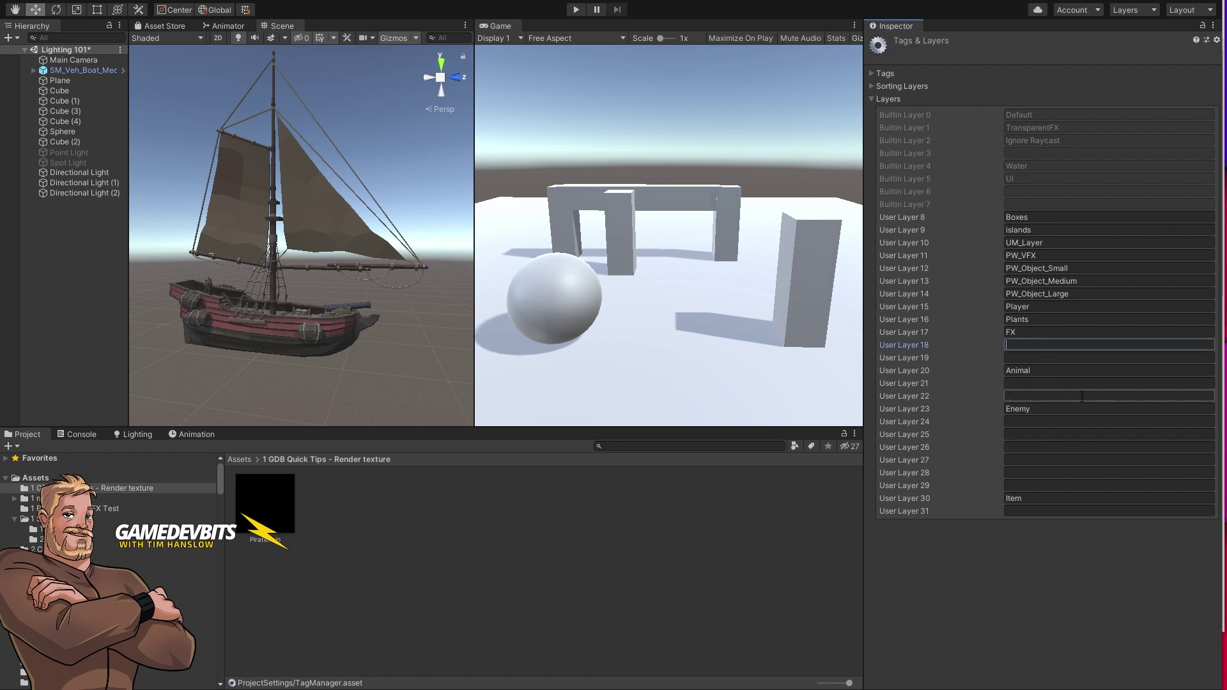
type("UICamera")
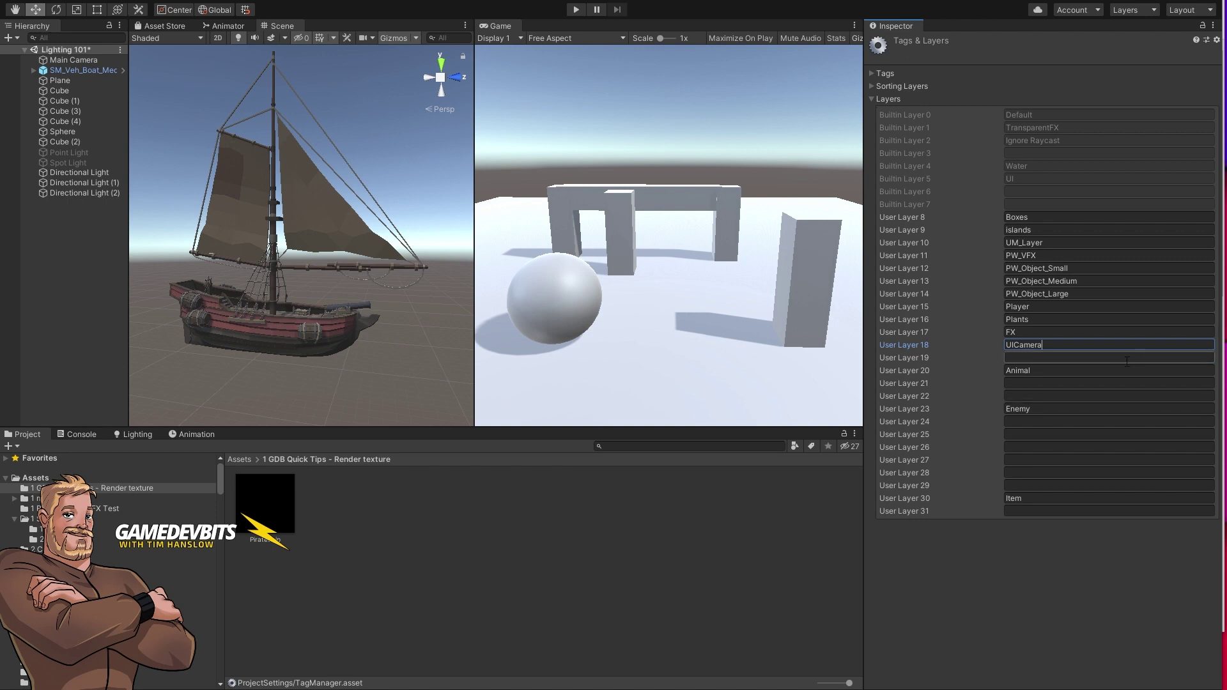
- Put the pirate boat and all its children on the UICamera layer
left_click(229, 321)
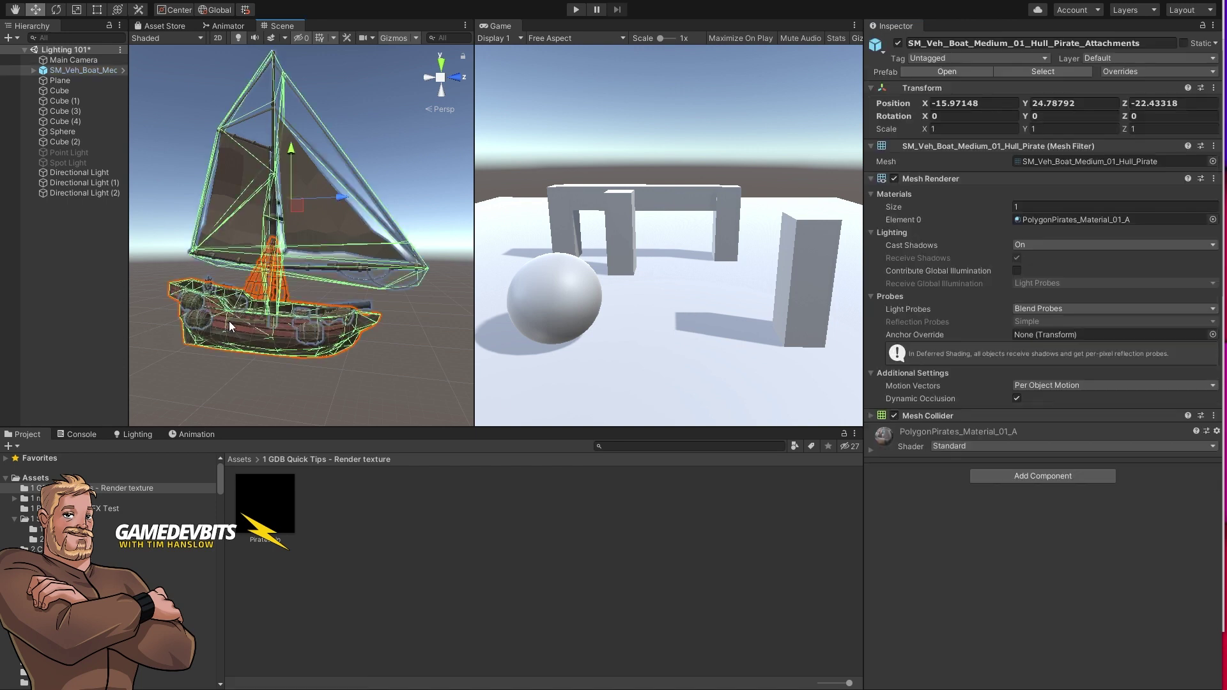
left_click(1122, 59)
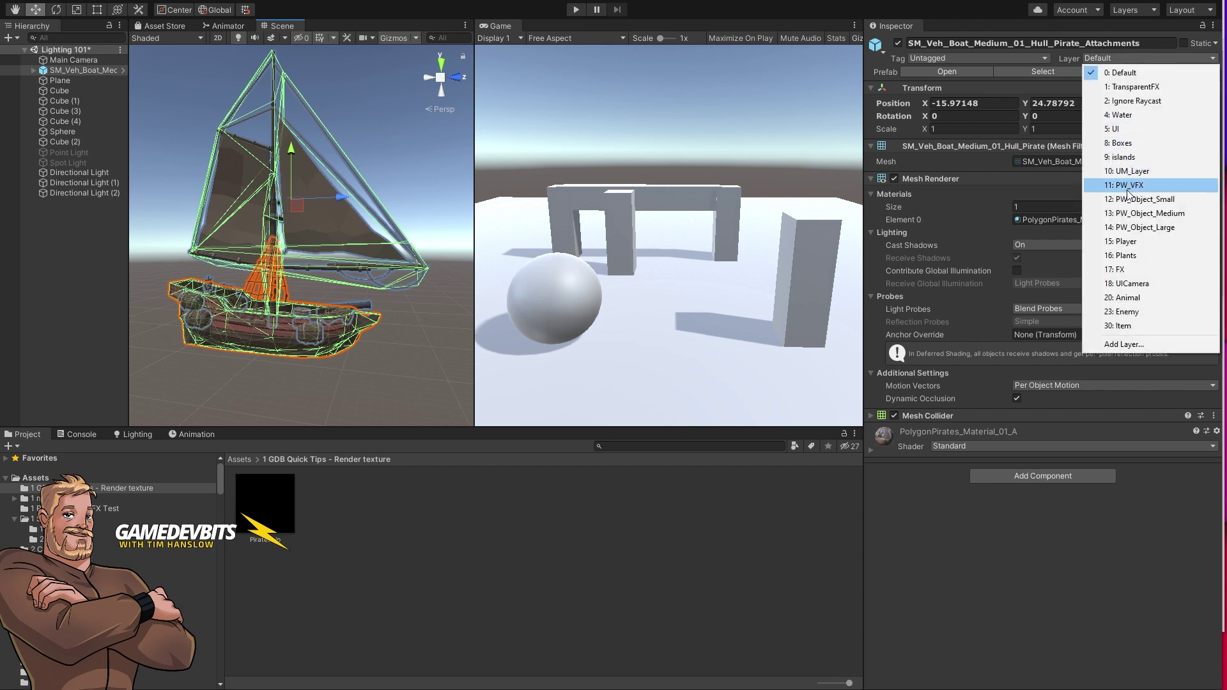
left_click(1129, 285)
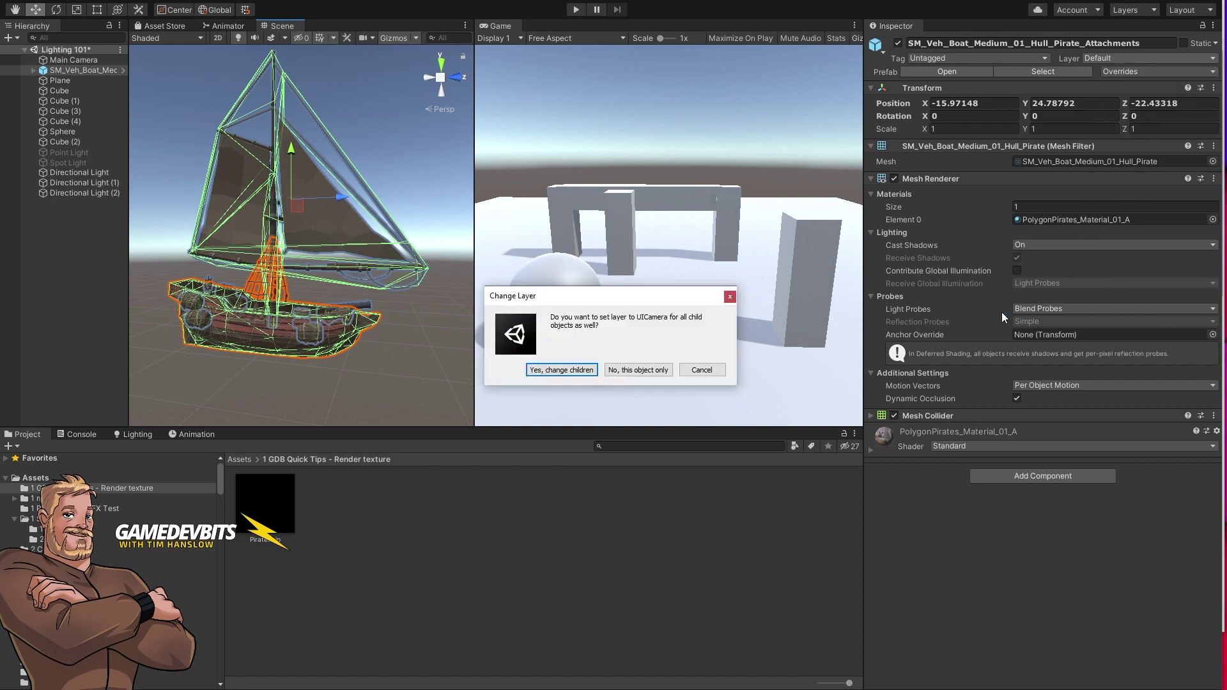
left_click(571, 370)
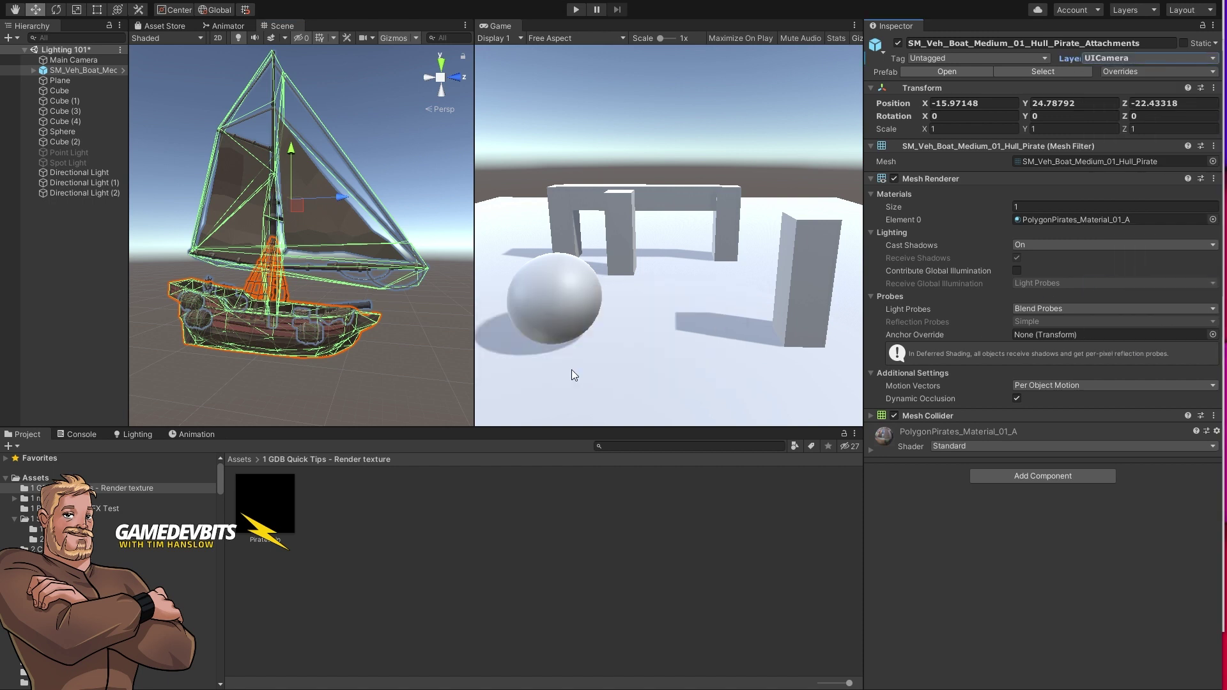
left_click(69, 260)
- Add a Camera and align it with the Scene view so it frames the boat side-on
right_click(69, 260)
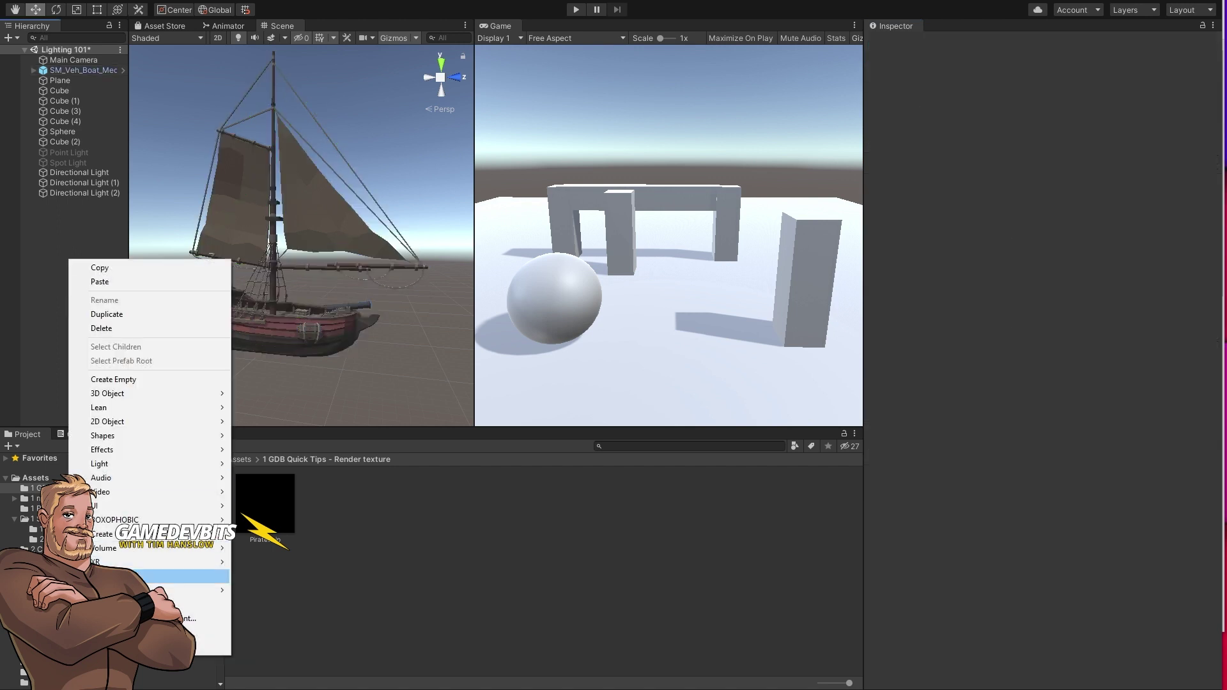
left_click(109, 576)
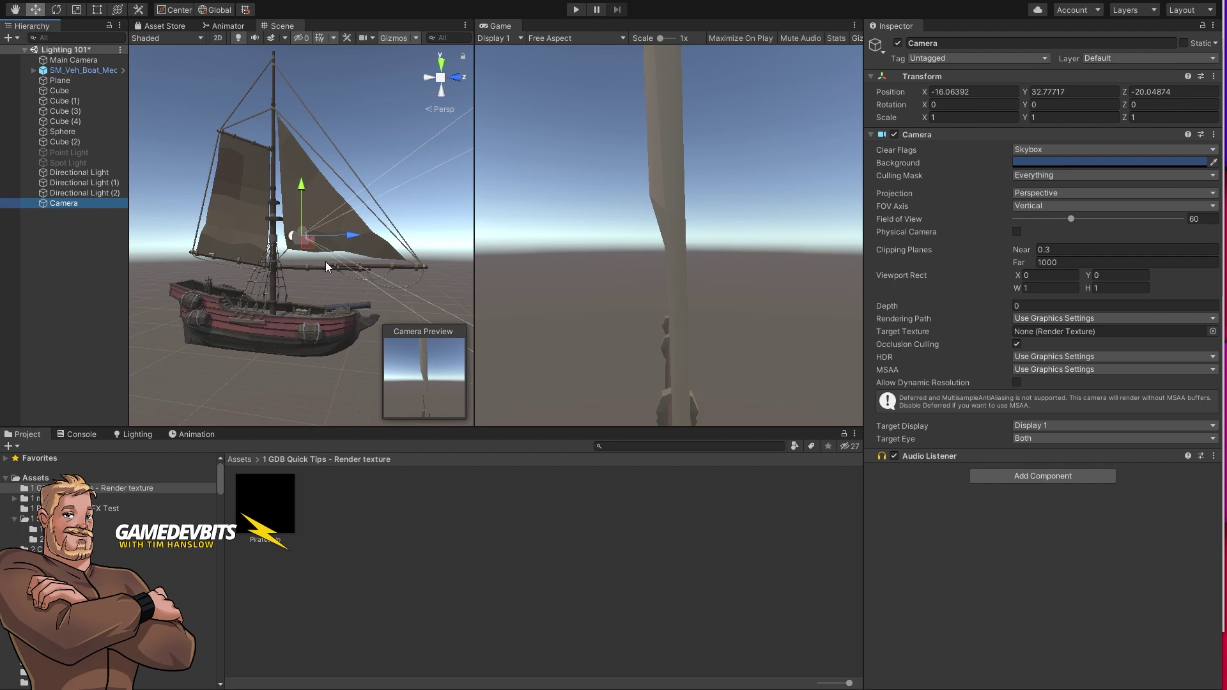
left_click_drag(327, 263, 374, 264, "alt")
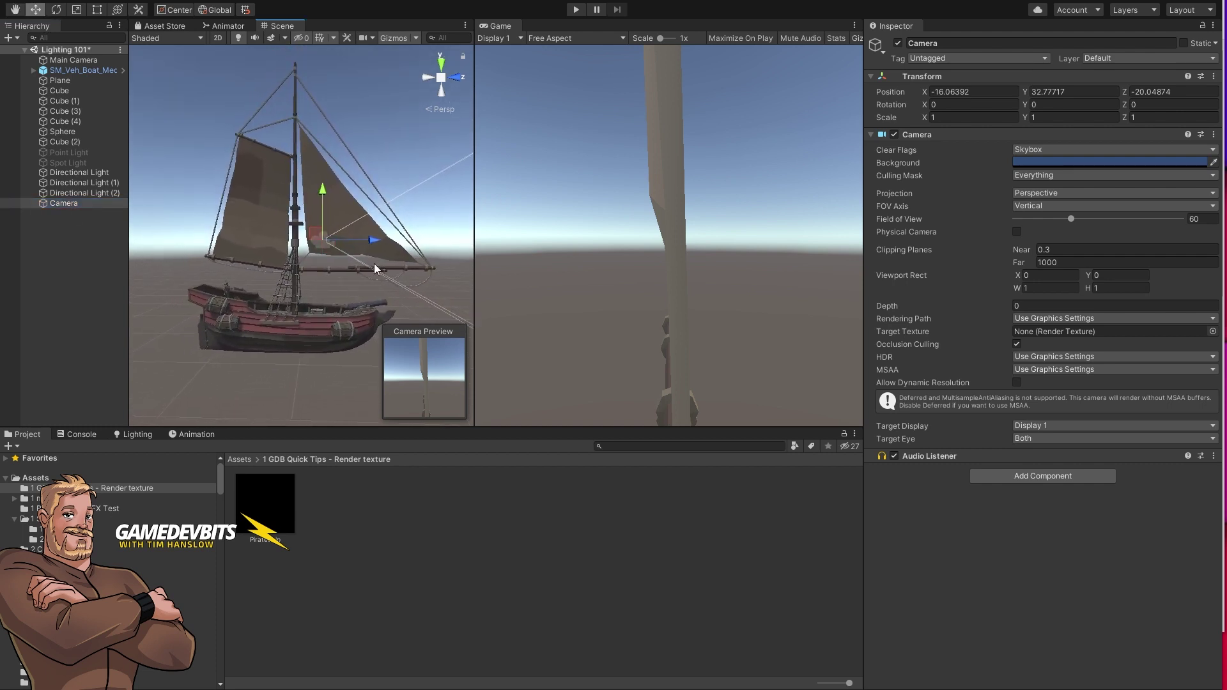
key("ctrl+shift+f")
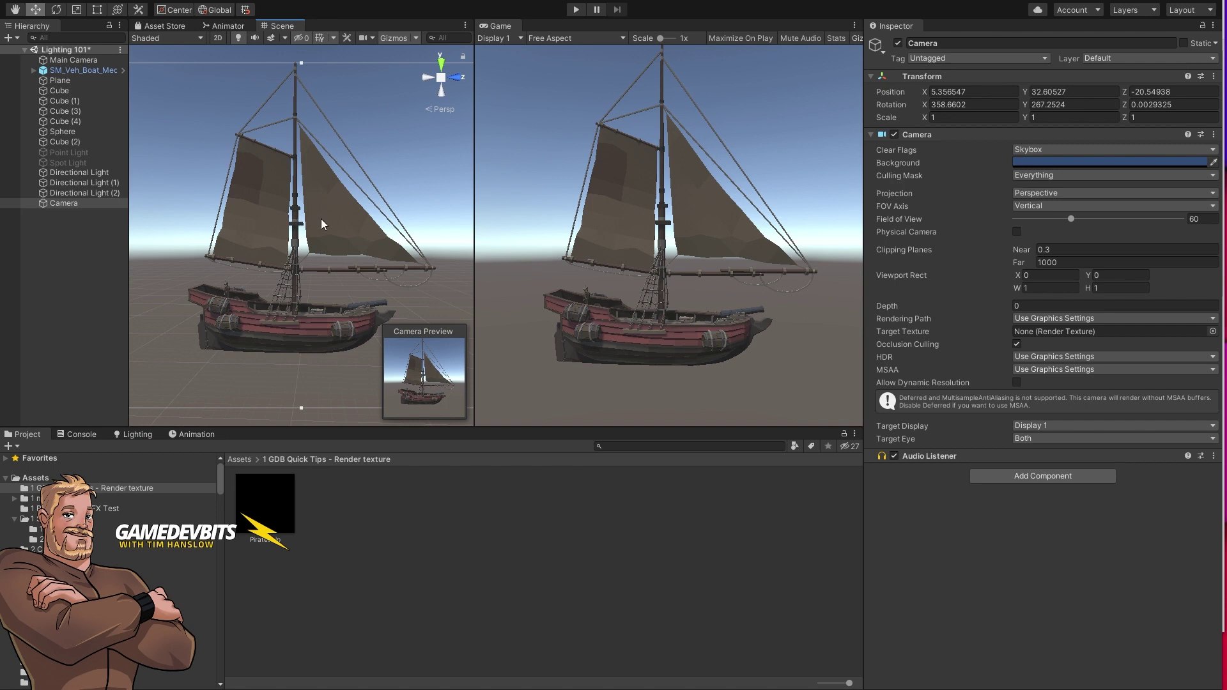
- Limit the Camera's Culling Mask to UICamera and set its Target Texture to PirateShip
left_click(83, 202)
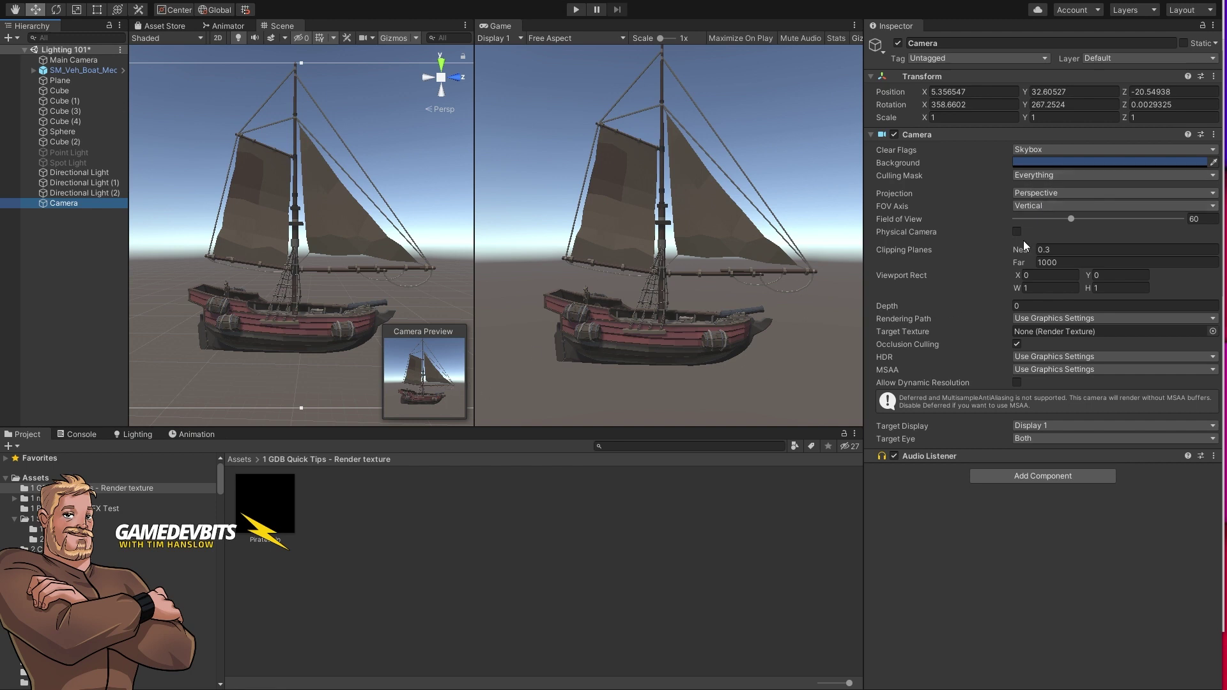
left_click(1038, 177)
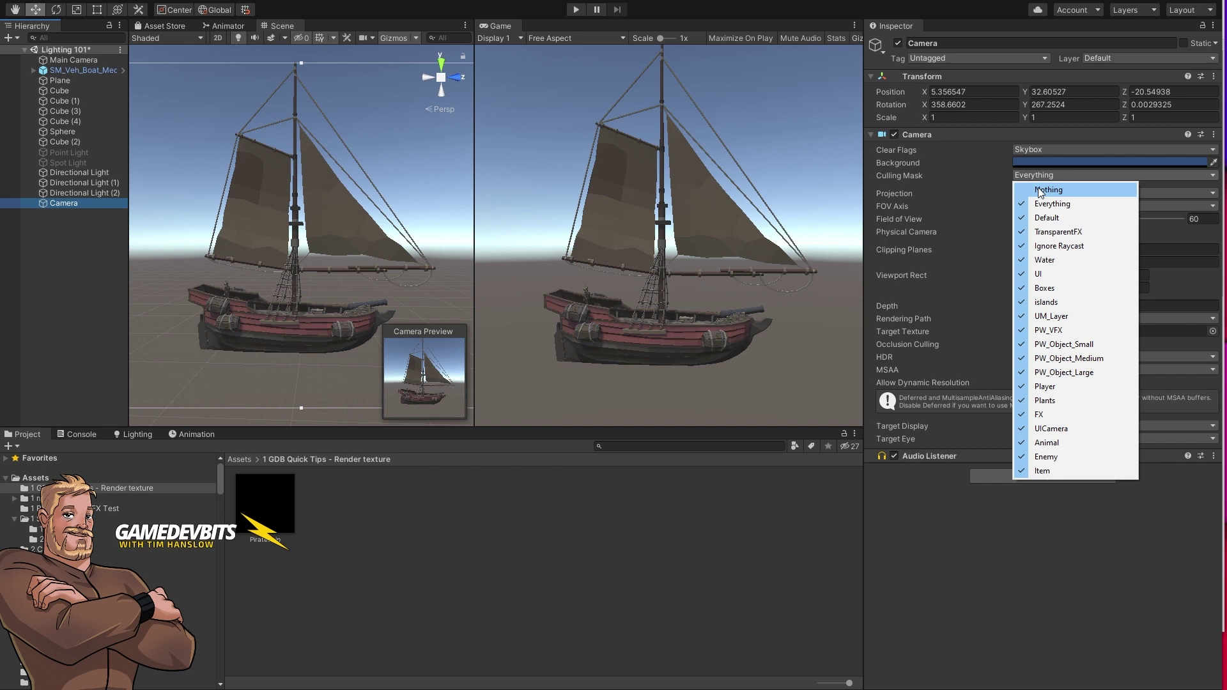
left_click(1039, 184)
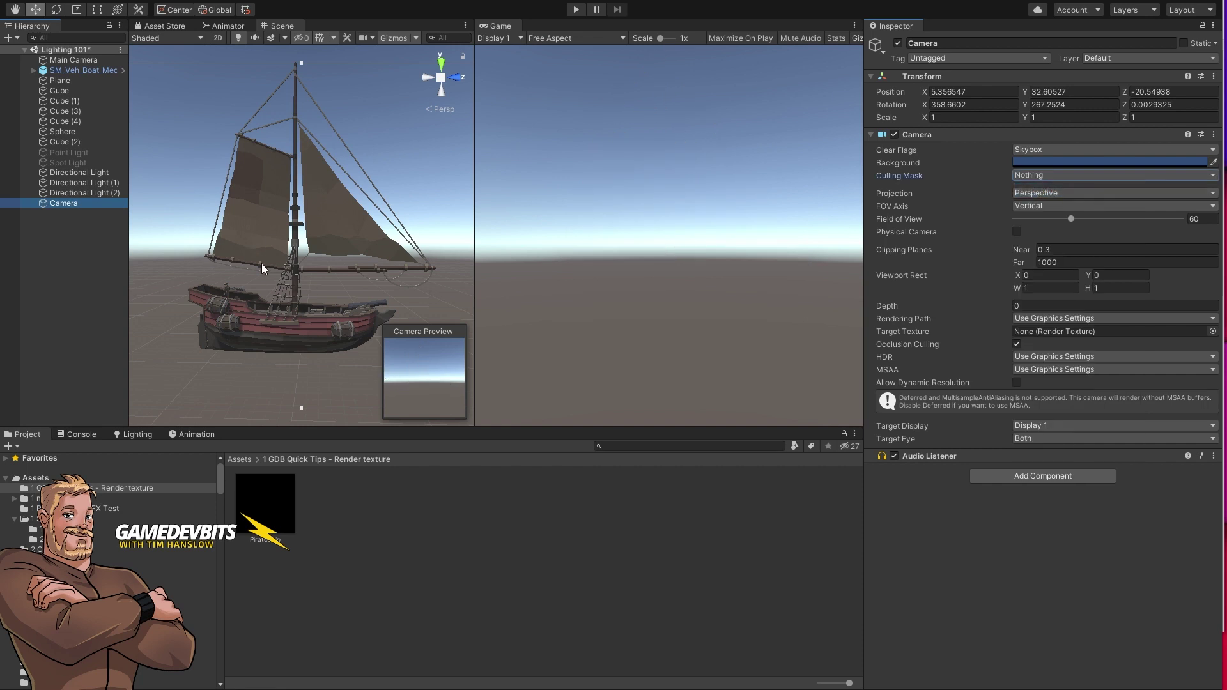
left_click(1033, 176)
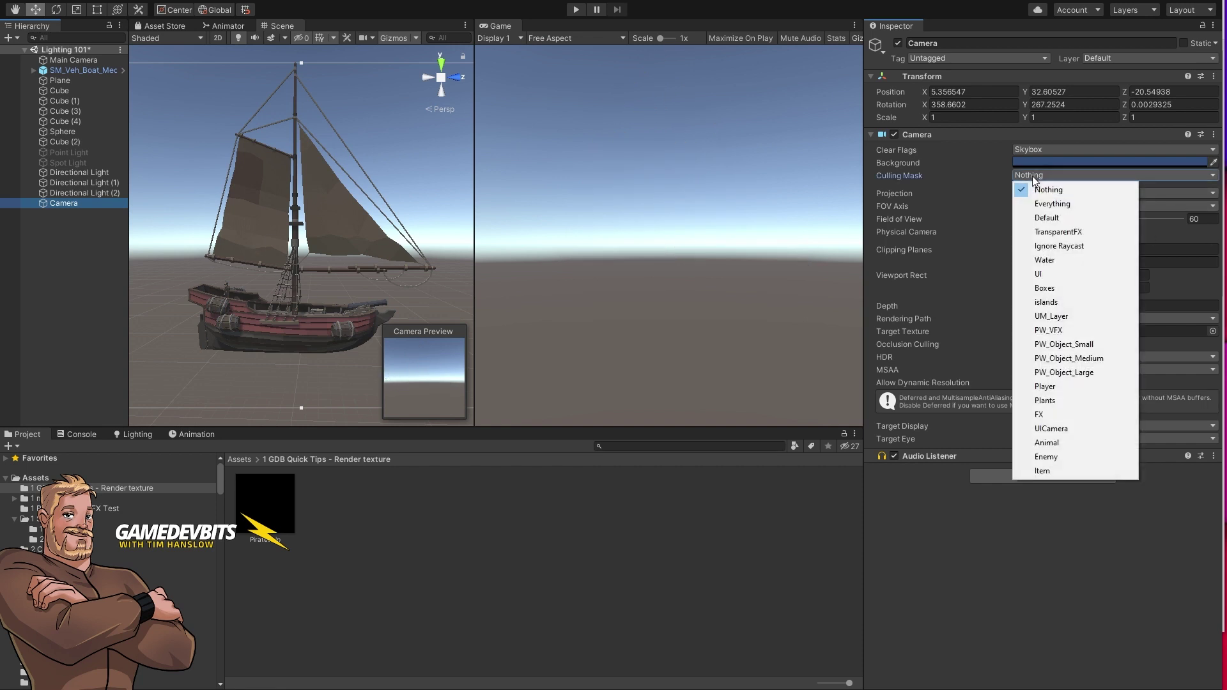
left_click(1057, 429)
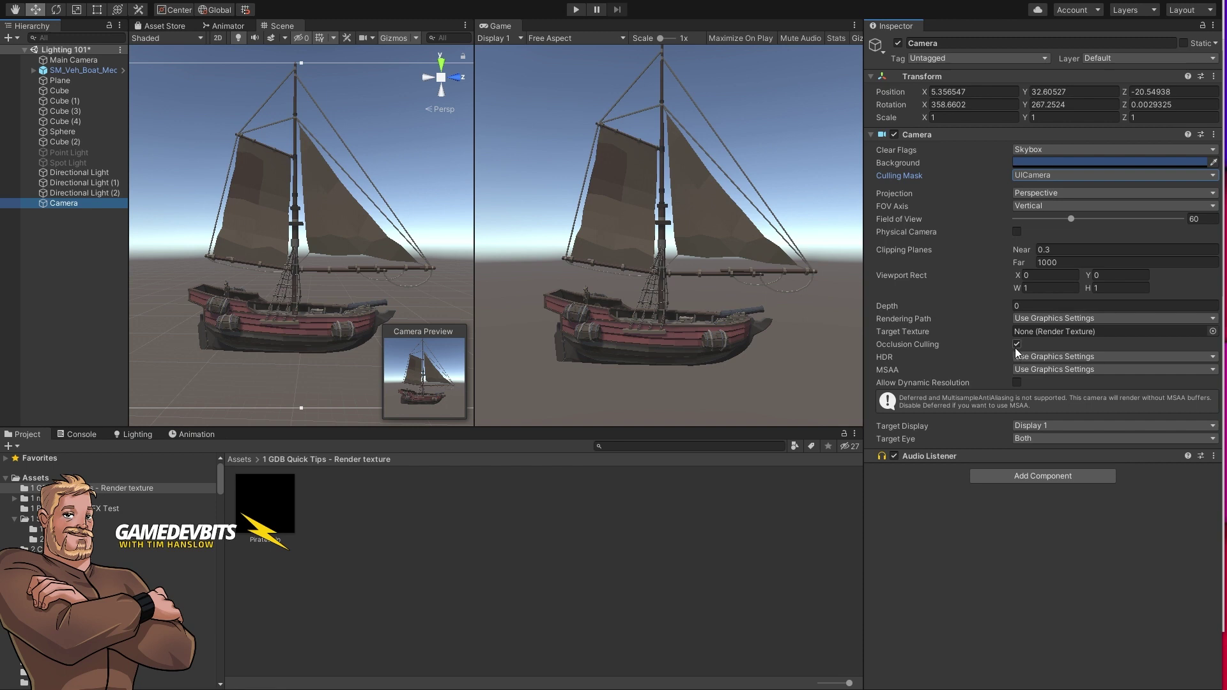
left_click_drag(256, 516, 1046, 332)
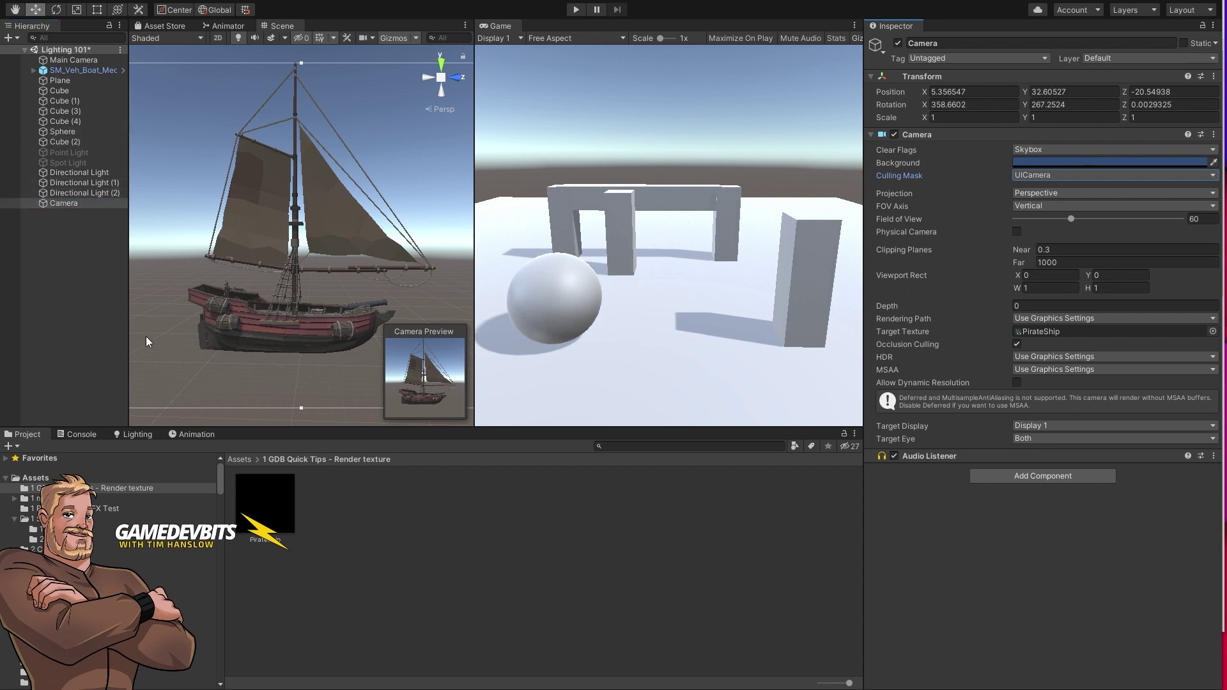
- Add a UI Raw Image, creating a Canvas with a RawImage
left_click(59, 247)
right_click(59, 248)
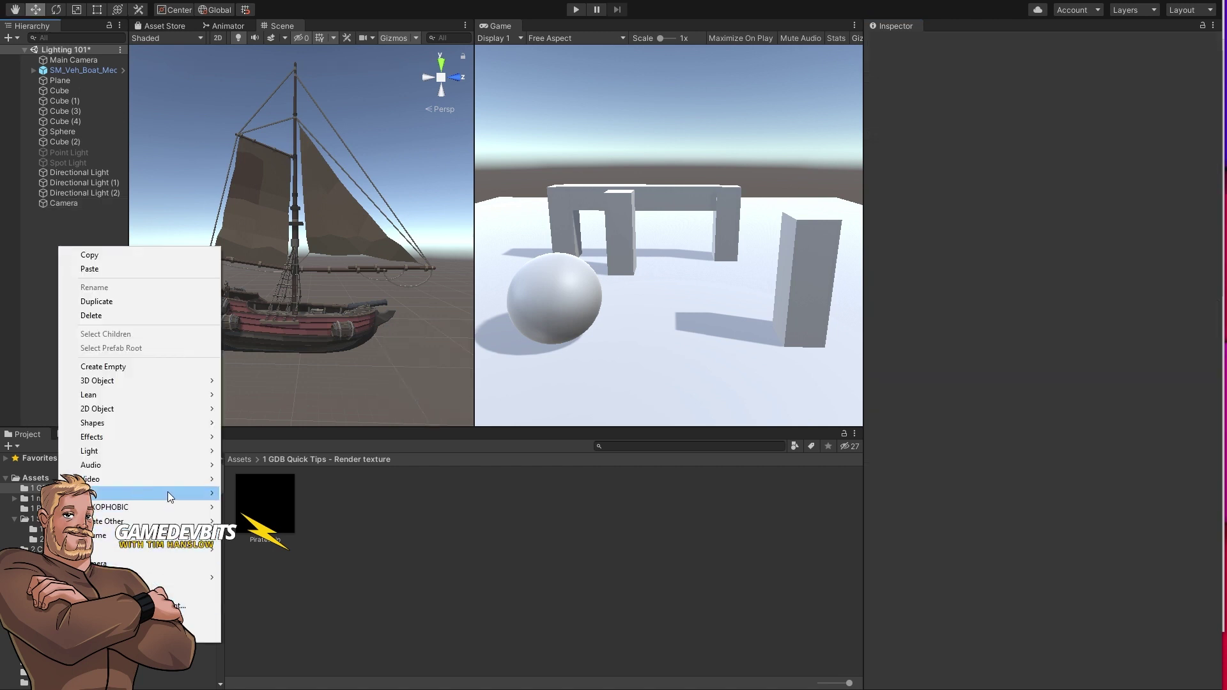
mouse_move(167, 492)
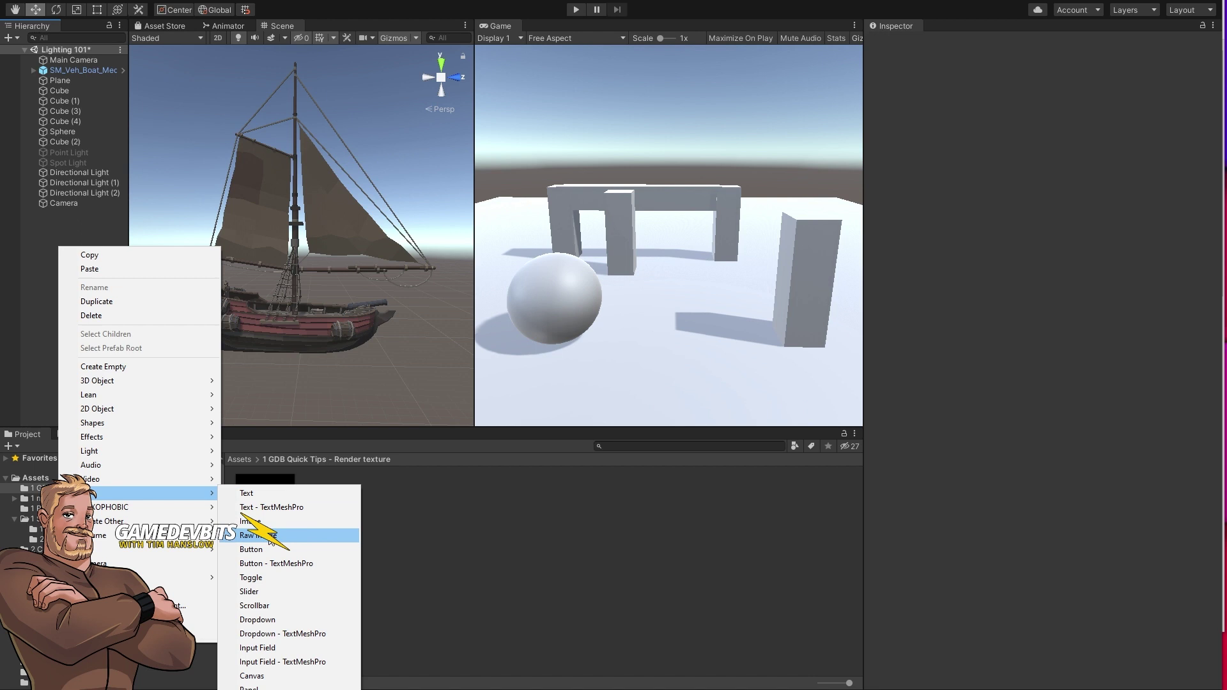
left_click(271, 538)
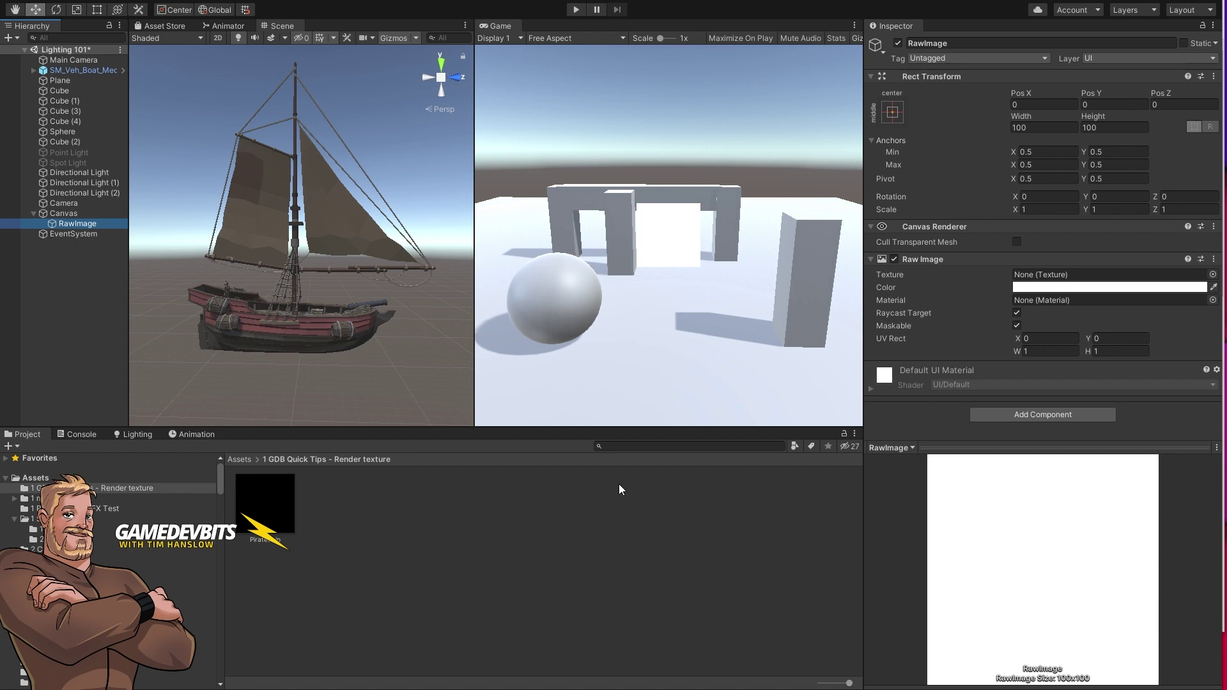
- In 2D view, move the RawImage to the canvas top-right, at Pos X 235, Pos Y 229
double_click(77, 223)
left_click_drag(160, 173, 201, 172, "alt")
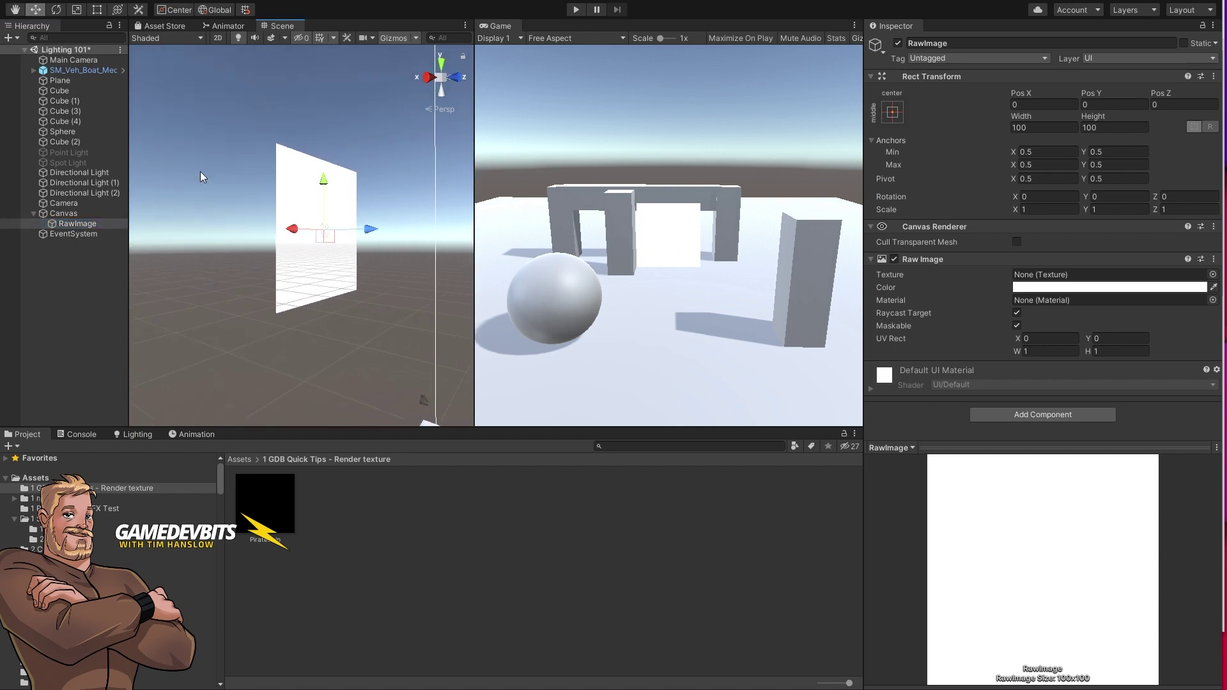
left_click(216, 38)
scroll(284, 165, "down", 5)
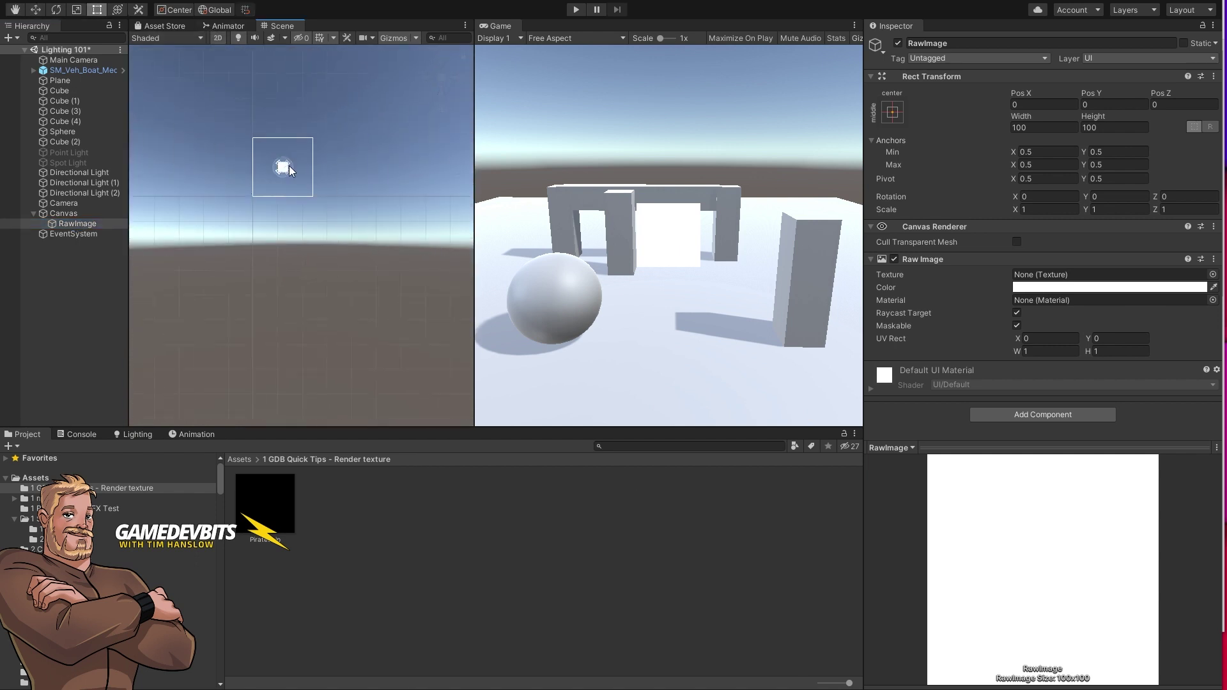
scroll(288, 166, "up", 3)
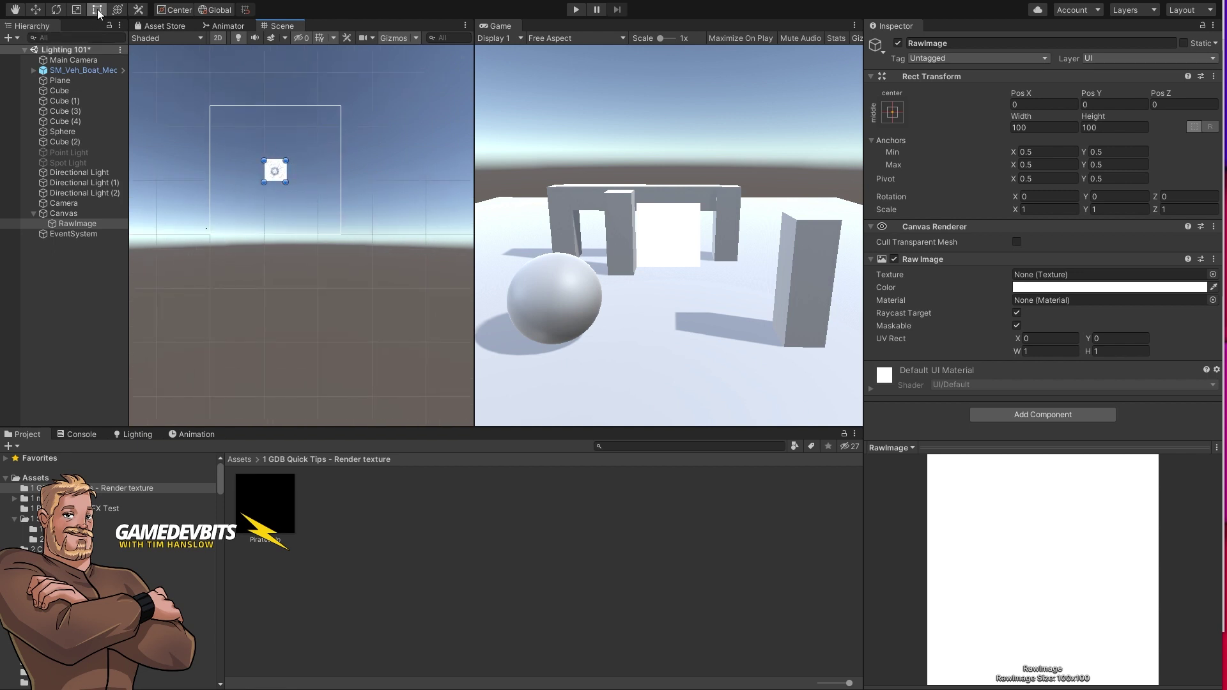
left_click_drag(282, 175, 335, 126)
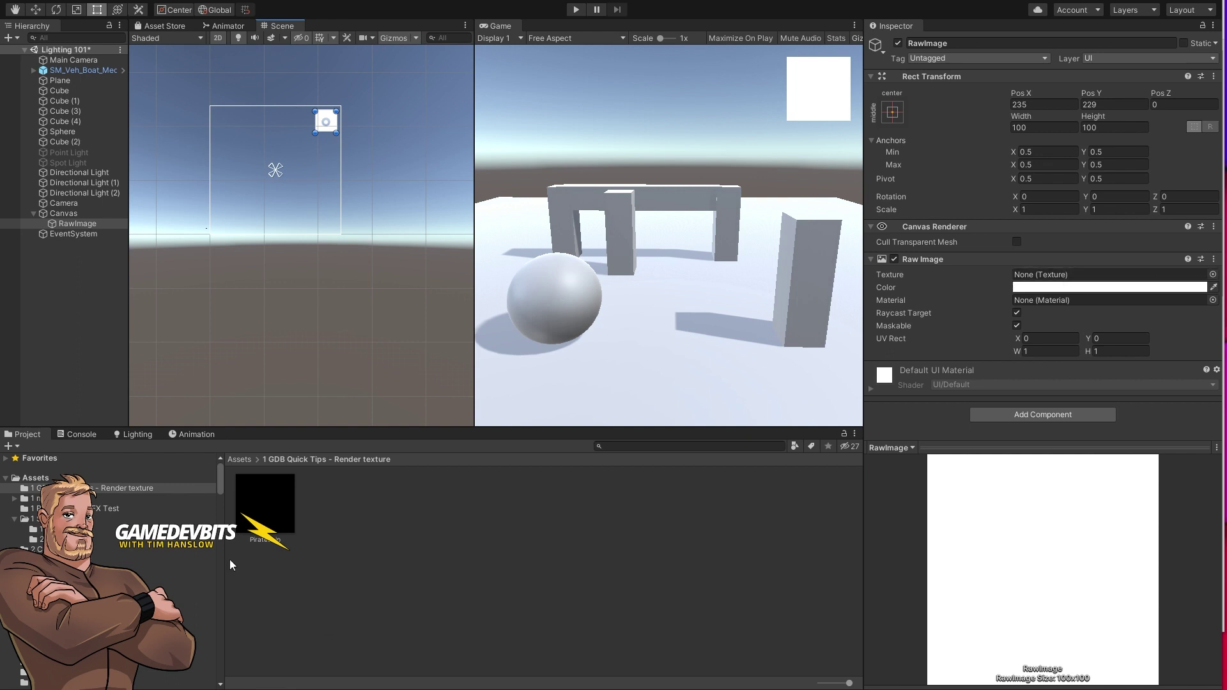
- Assign PirateShip to the RawImage Texture, widen the Game view, and rotate the boat to Y 4.779
left_click_drag(266, 513, 1018, 274)
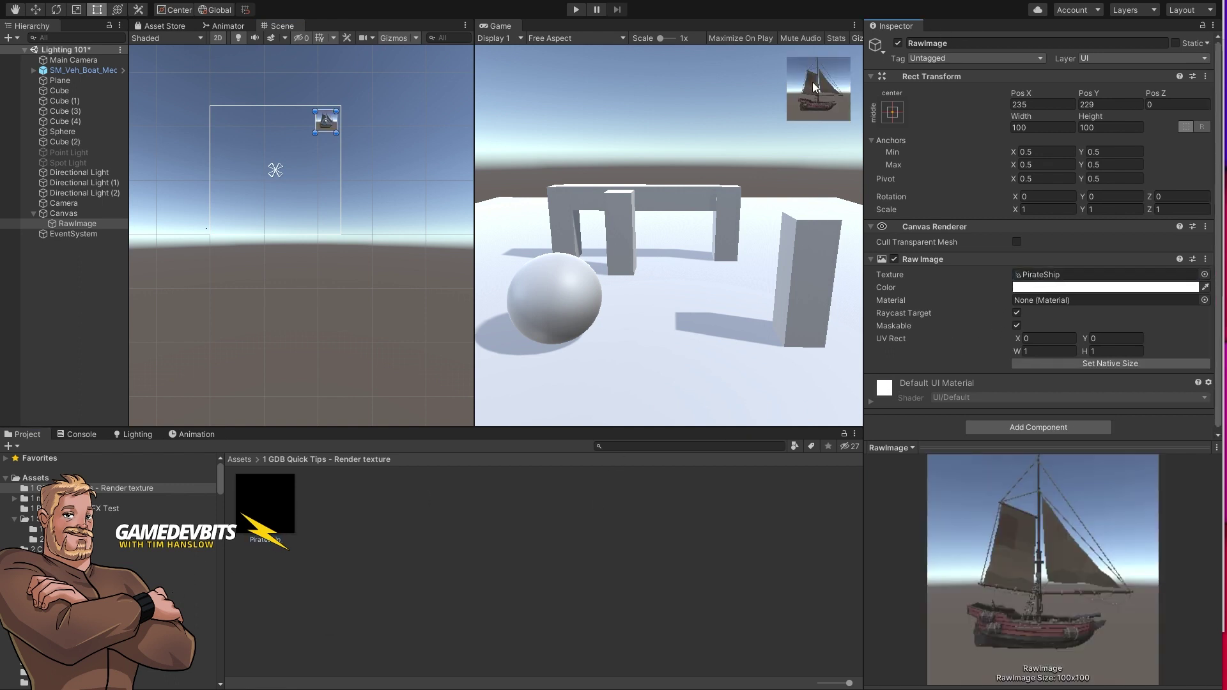
left_click_drag(474, 255, 403, 280)
double_click(80, 70)
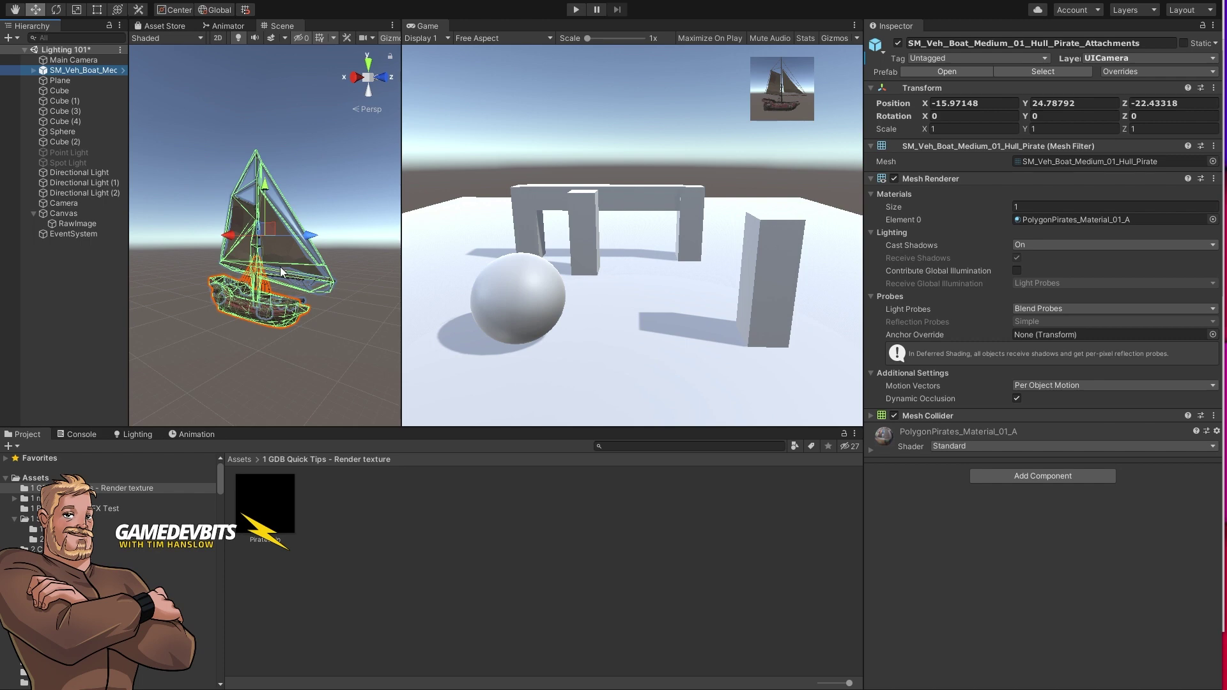
key("e")
left_click_drag(282, 231, 281, 289)
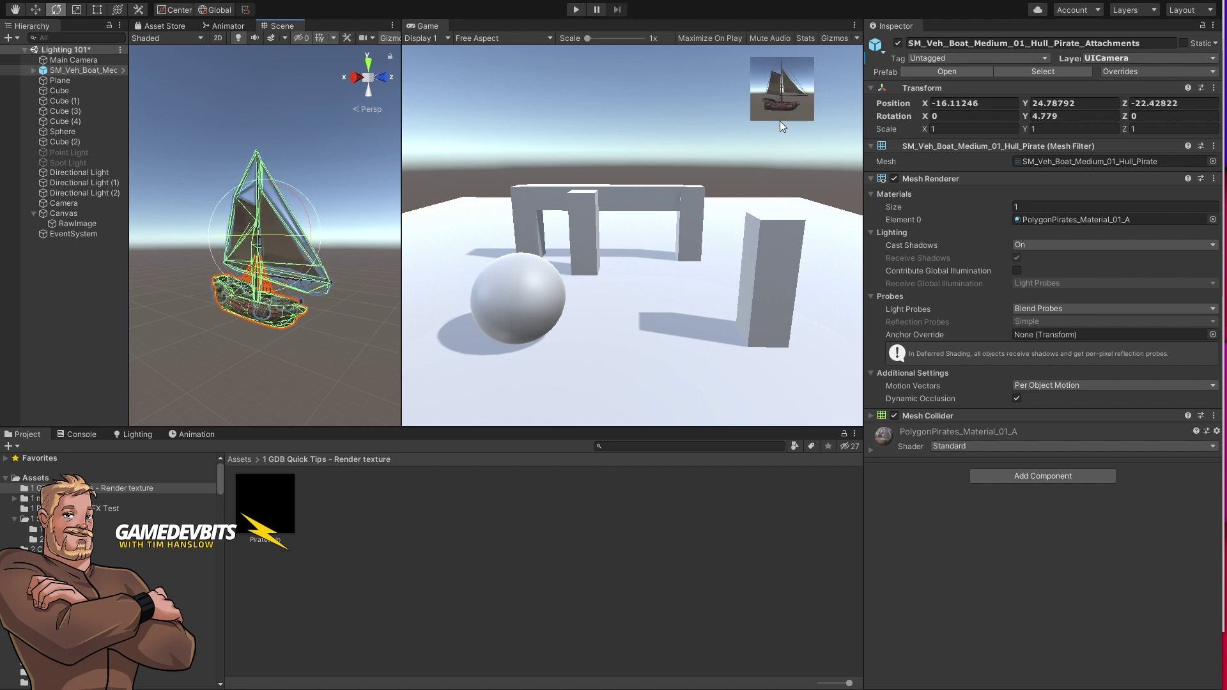
- Set the Camera's Clear Flags to Solid Color with a 3F3F3F dark grey background
left_click(66, 204)
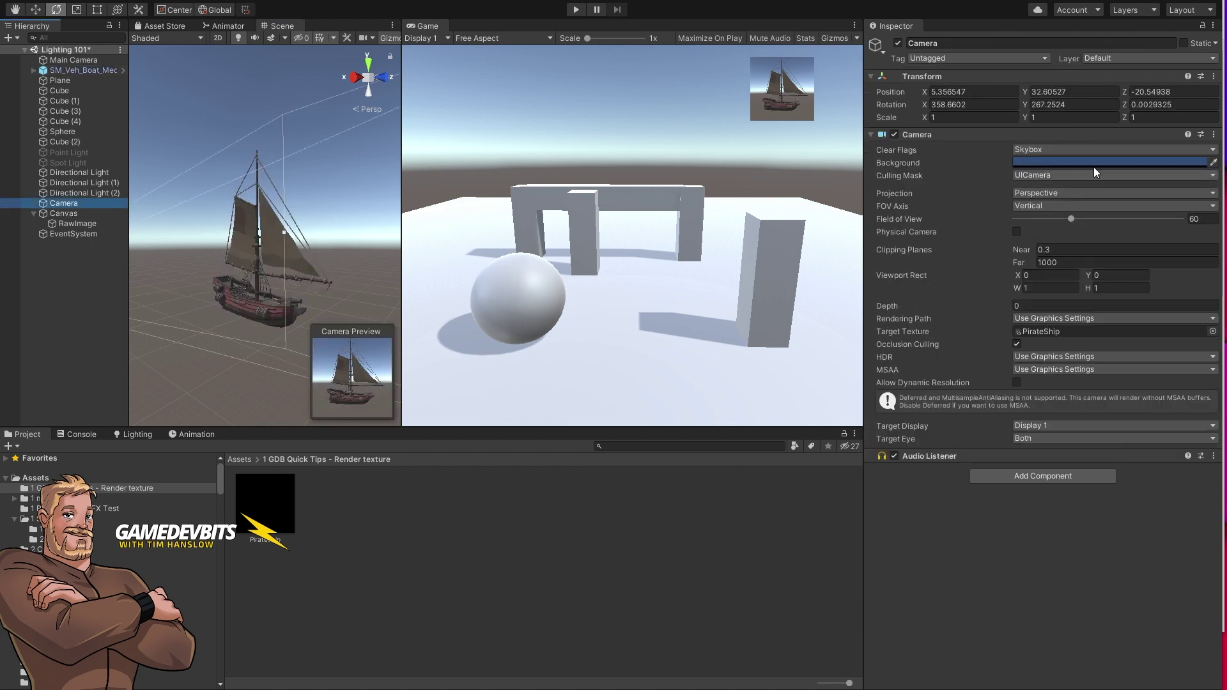
left_click(1034, 149)
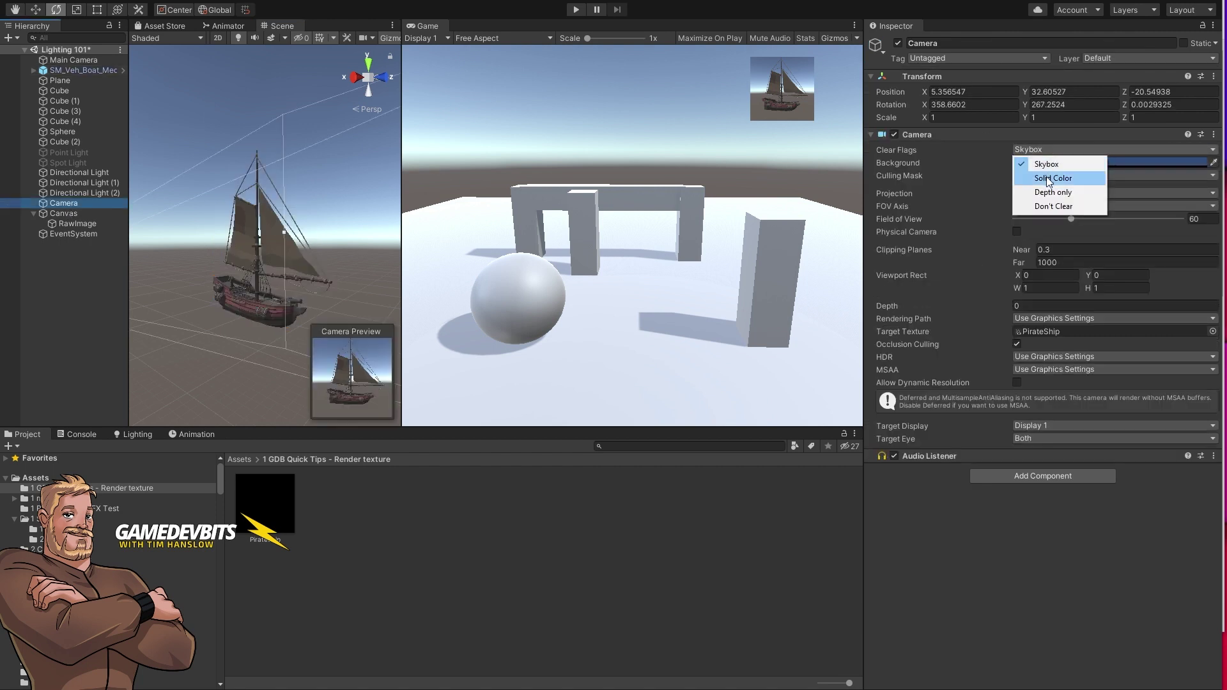
left_click(1047, 175)
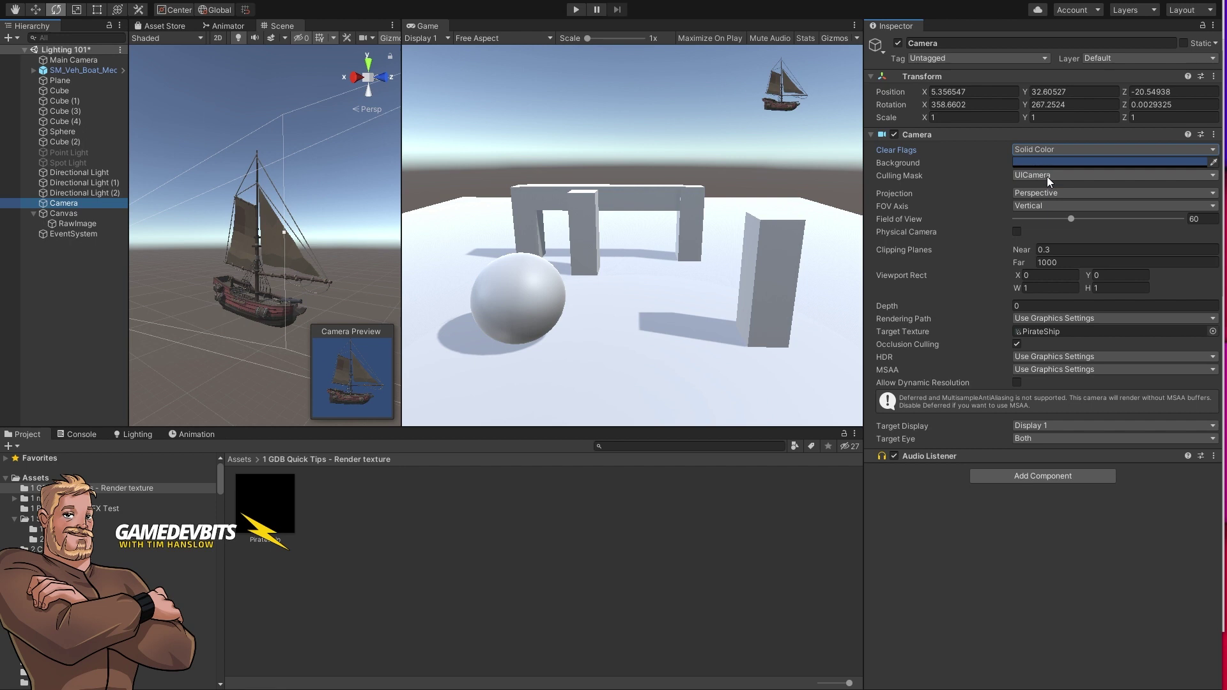
left_click(1034, 162)
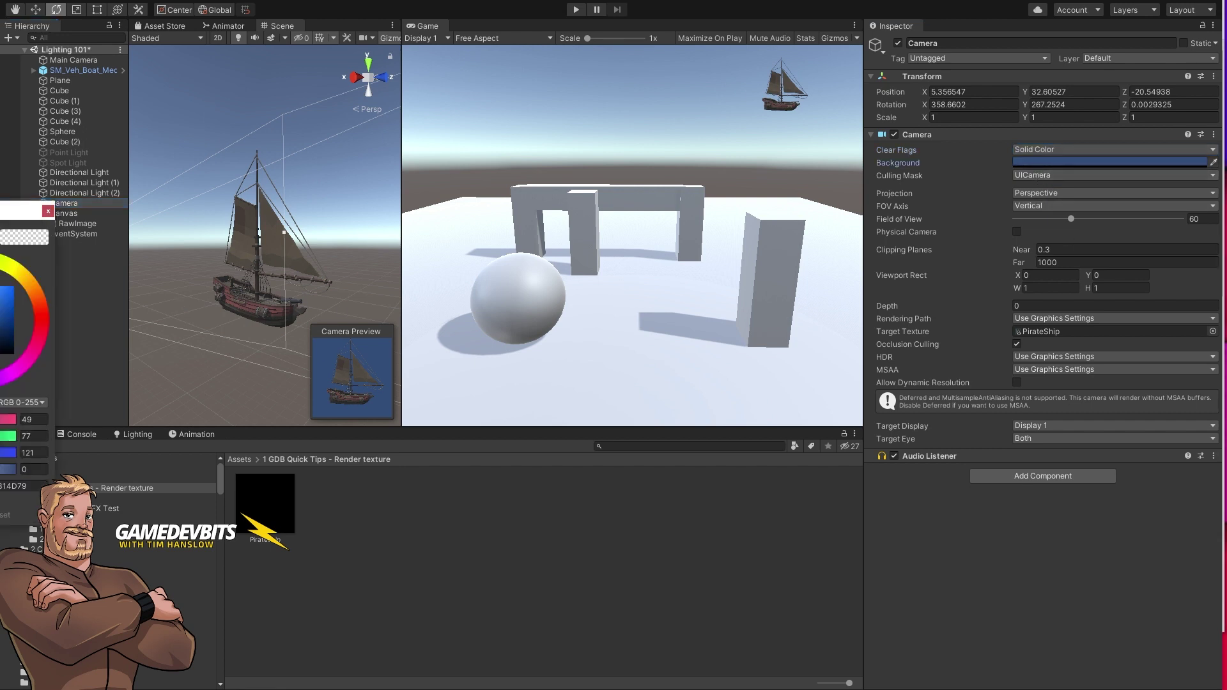
left_click_drag(8, 307, 1, 352)
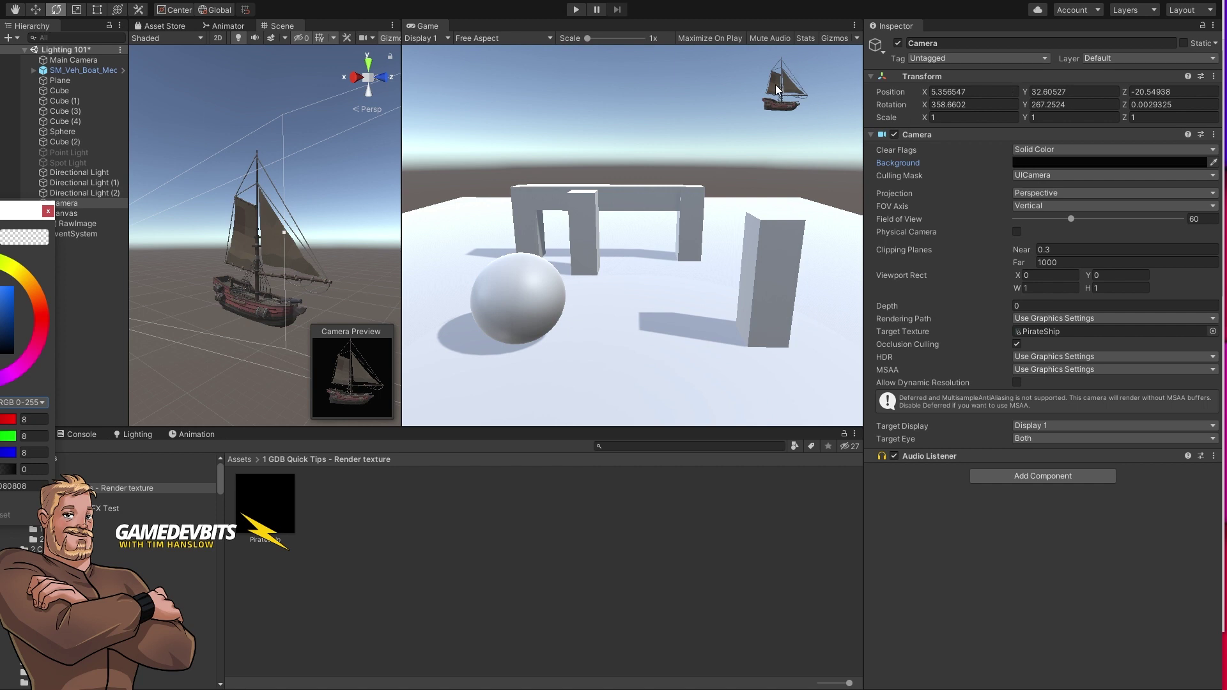
left_click(9, 375)
left_click_drag(11, 378, 38, 278)
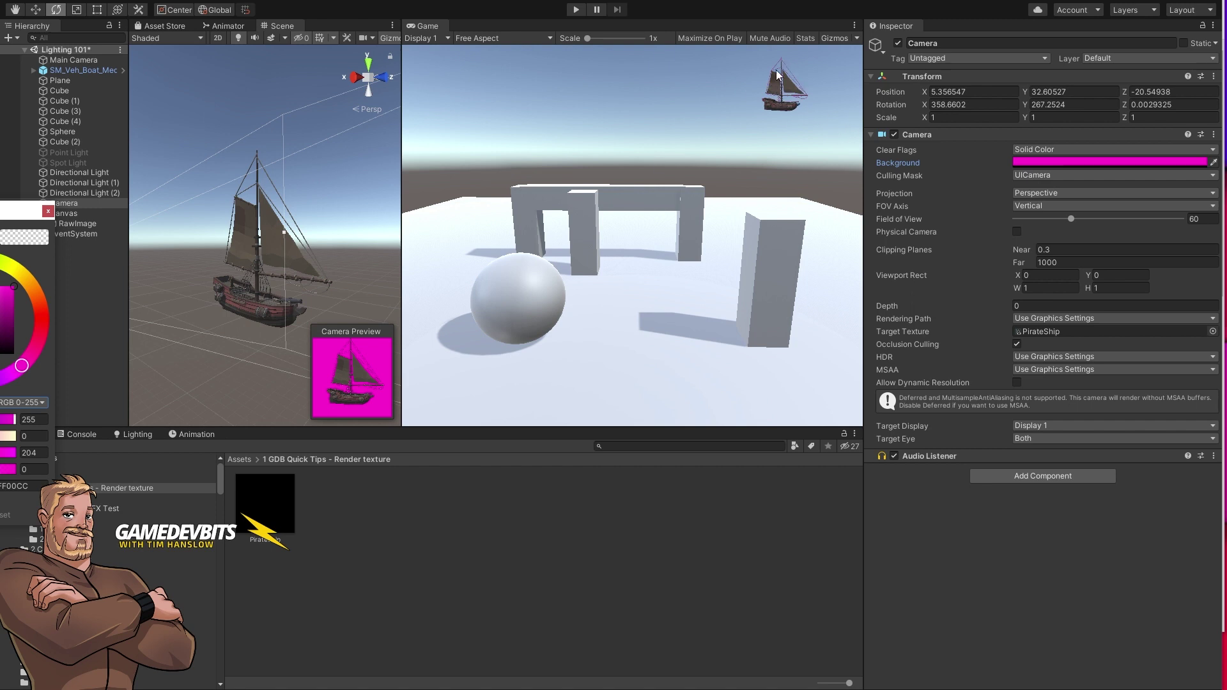
left_click(3, 341)
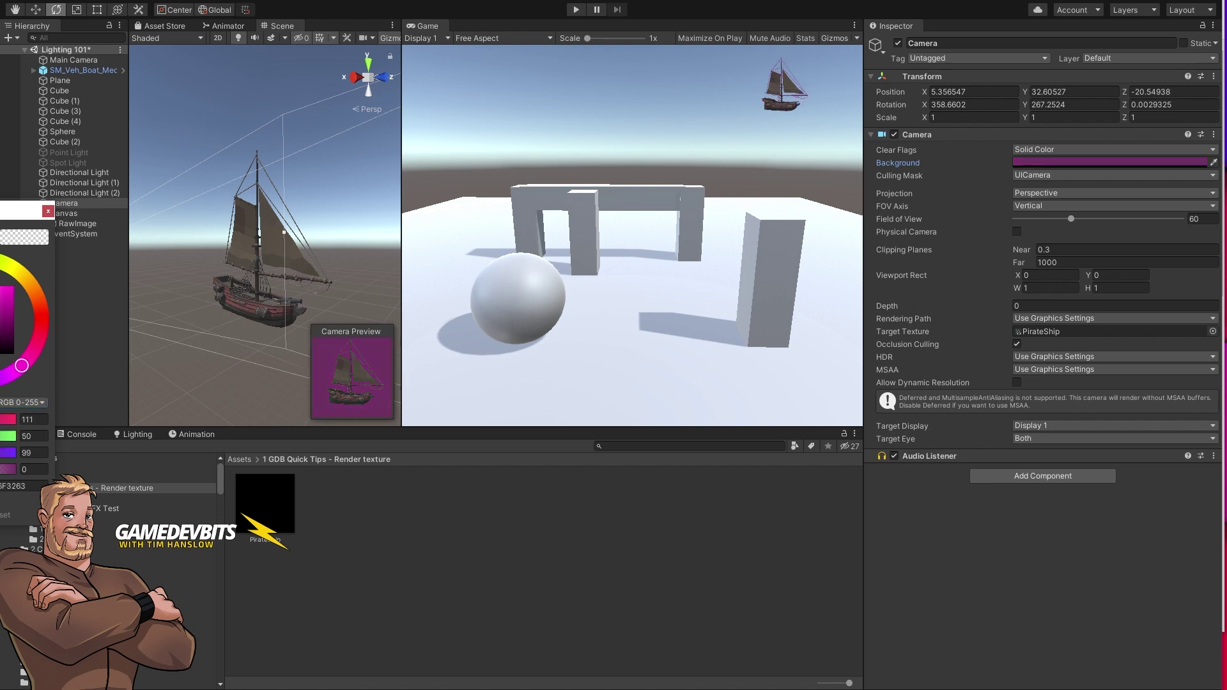
left_click(2, 339)
left_click(47, 212)
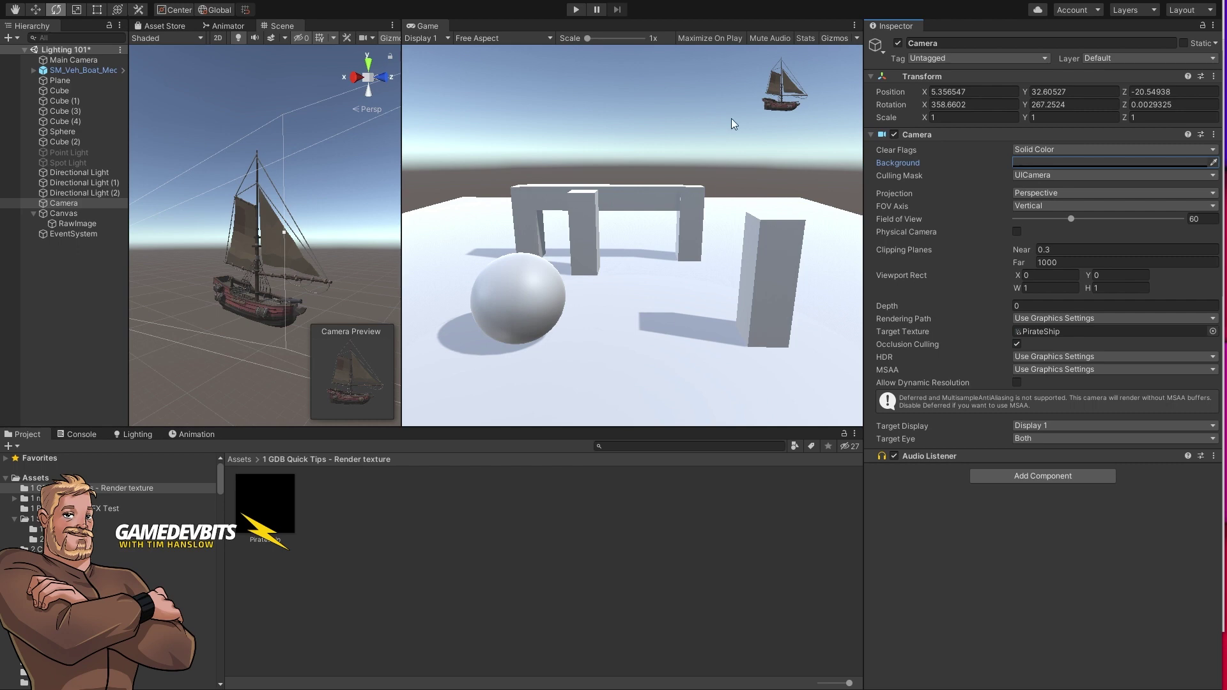
- Rotate the pirate boat further about Y, to -227.581
left_click(80, 70)
left_click_drag(289, 235, 316, 320)
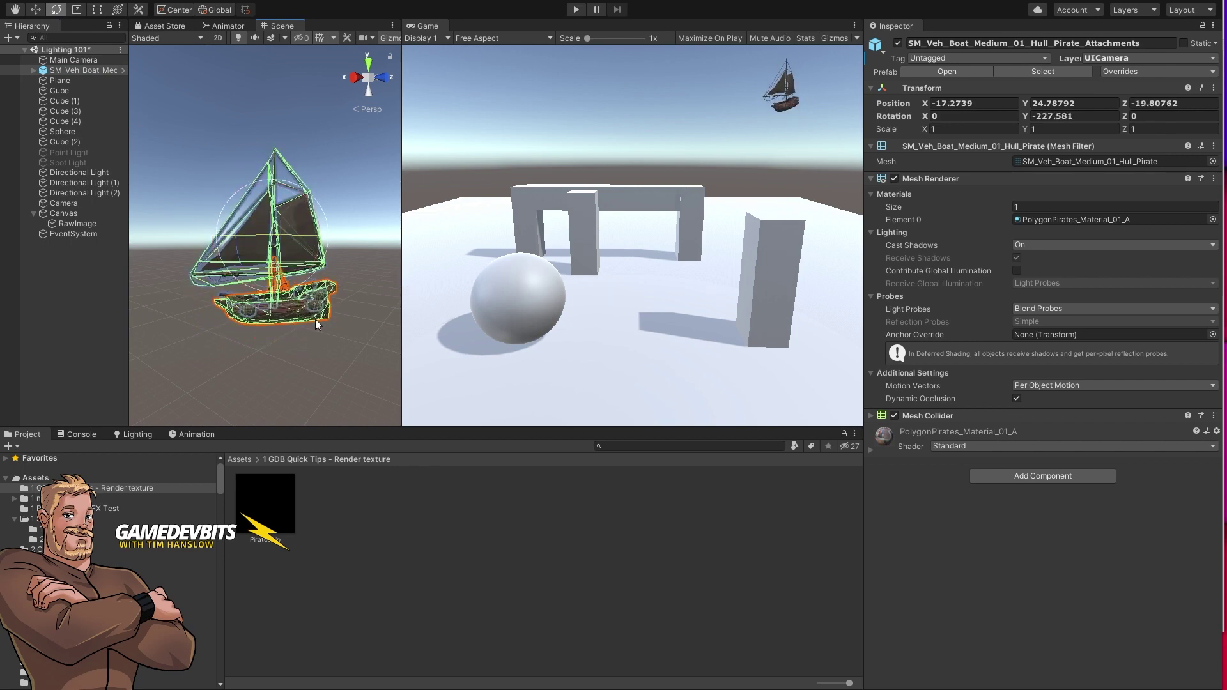